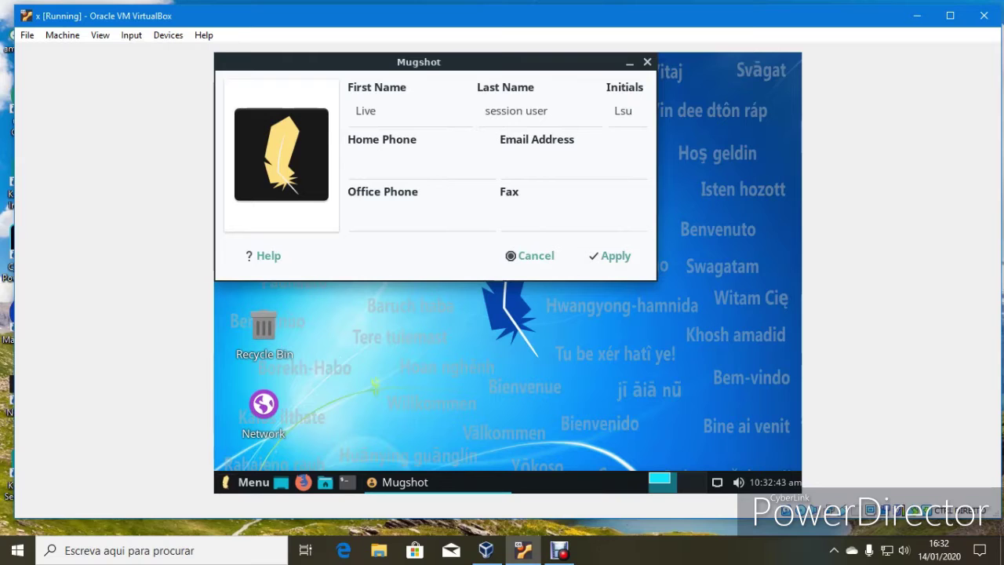
Close the Mugshot profile dialog and set the desktop wallpaper to the light gray image with the yellow feather and yellow stripes.
{"action": "left_click", "coordinate": [647, 62]}
{"action": "right_click", "coordinate": [449, 190]}
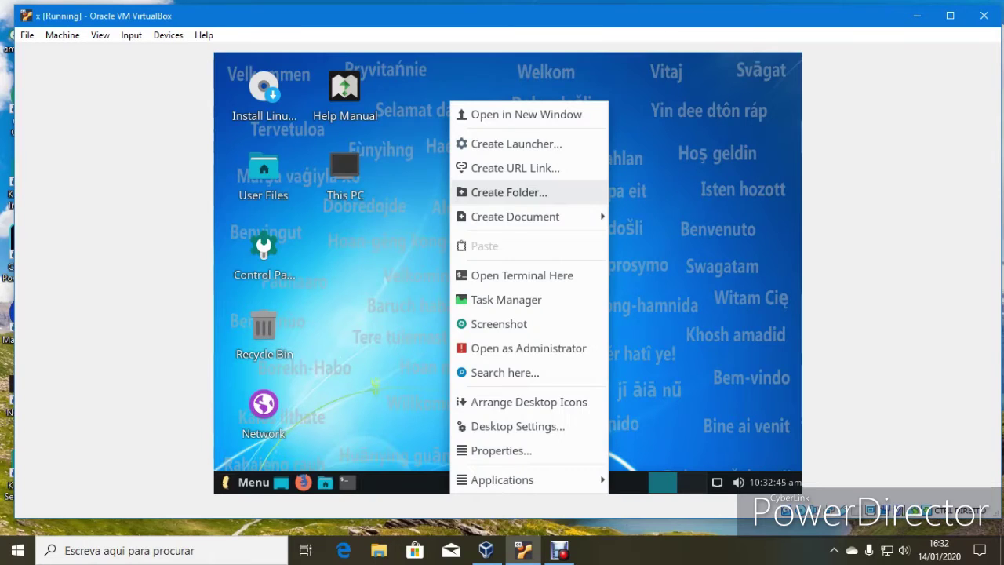
{"action": "left_click", "coordinate": [517, 427]}
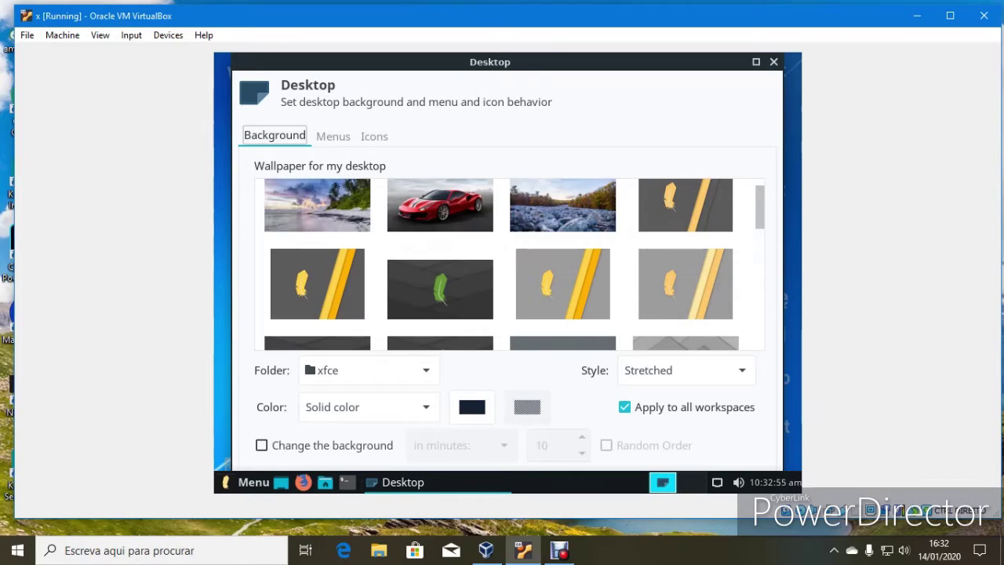
{"action": "scroll", "coordinate": [562, 262], "scroll_direction": "down", "scroll_amount": 1}
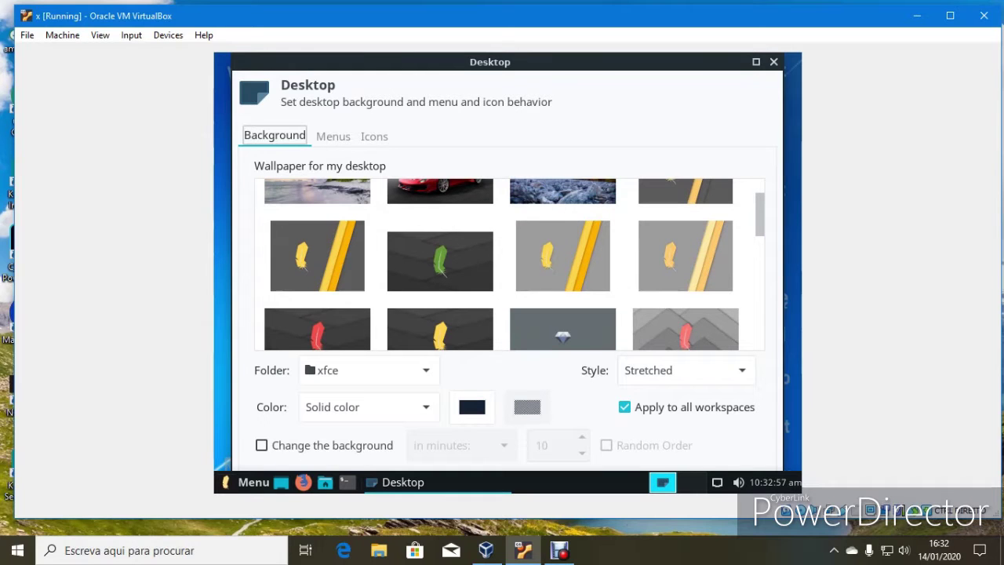
{"action": "left_click", "coordinate": [562, 256]}
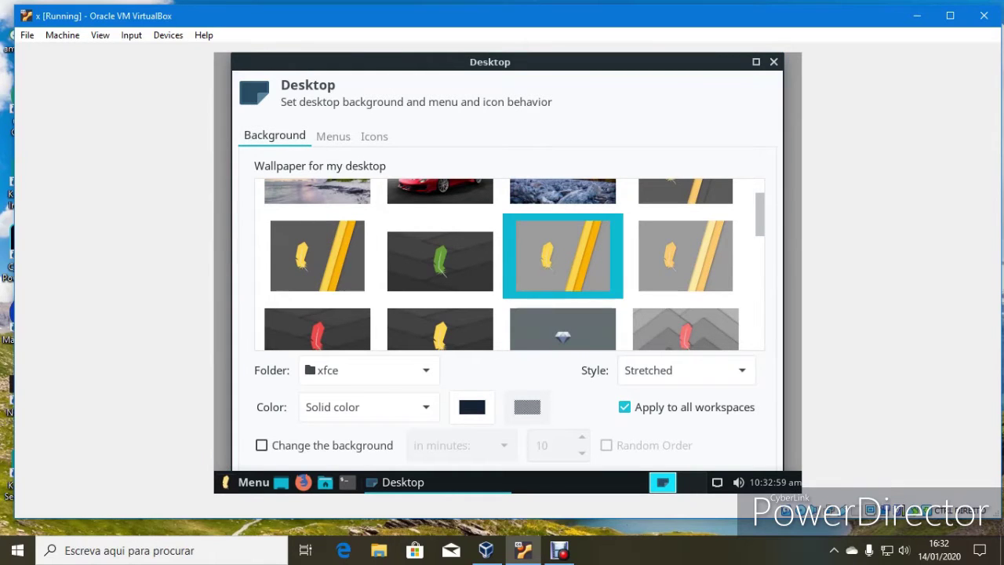
{"action": "left_click", "coordinate": [773, 62]}
Try the Default-xhdpi window theme in the Window Manager settings, and set the theme to Kokodi.
{"action": "left_click", "coordinate": [245, 482]}
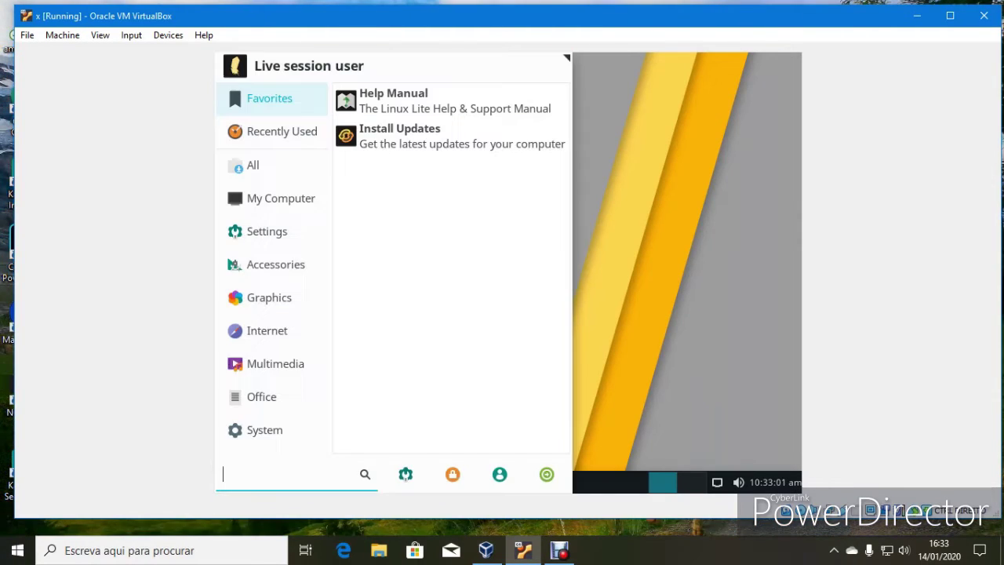
{"action": "left_click", "coordinate": [406, 474]}
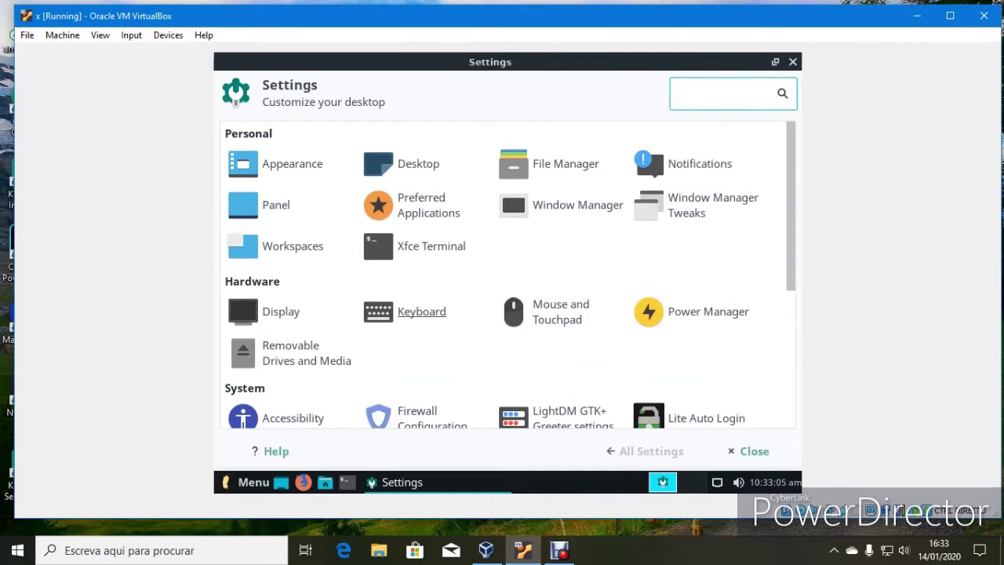
{"action": "left_click", "coordinate": [577, 205]}
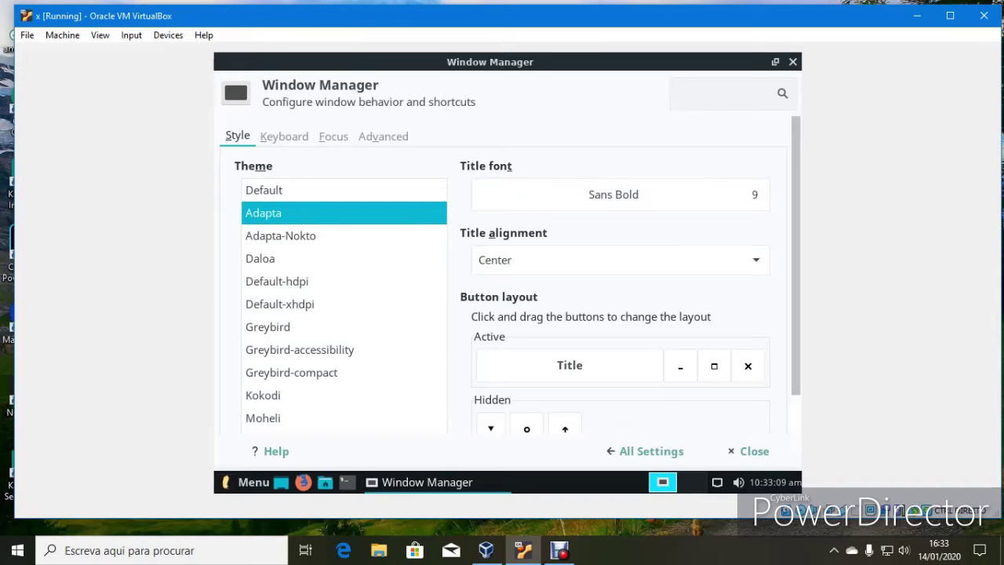
{"action": "left_click", "coordinate": [313, 281]}
{"action": "left_click", "coordinate": [314, 317]}
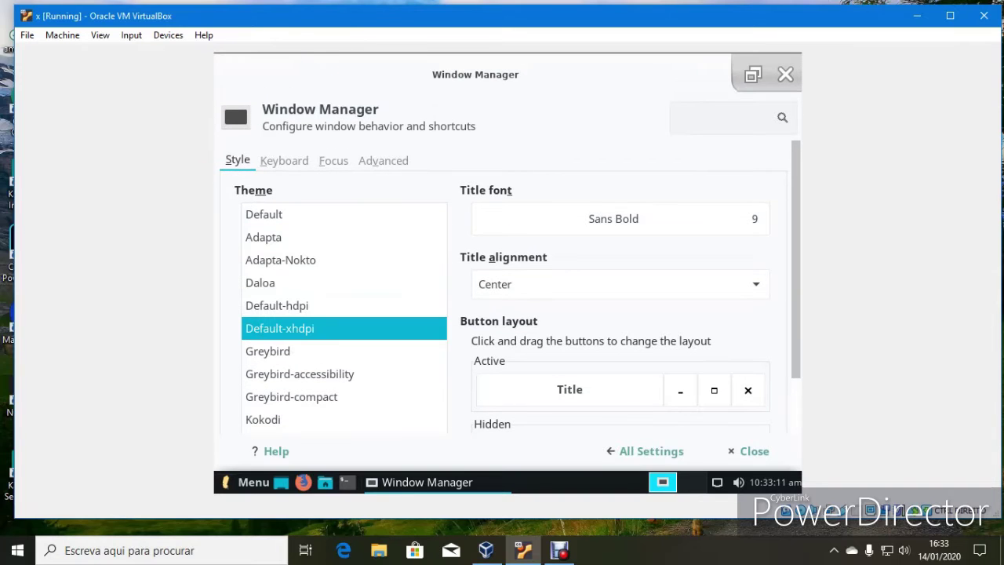
{"action": "key", "text": "Down"}
{"action": "key", "text": "Down"}
{"action": "key", "text": "Down"}
{"action": "key", "text": "Down"}
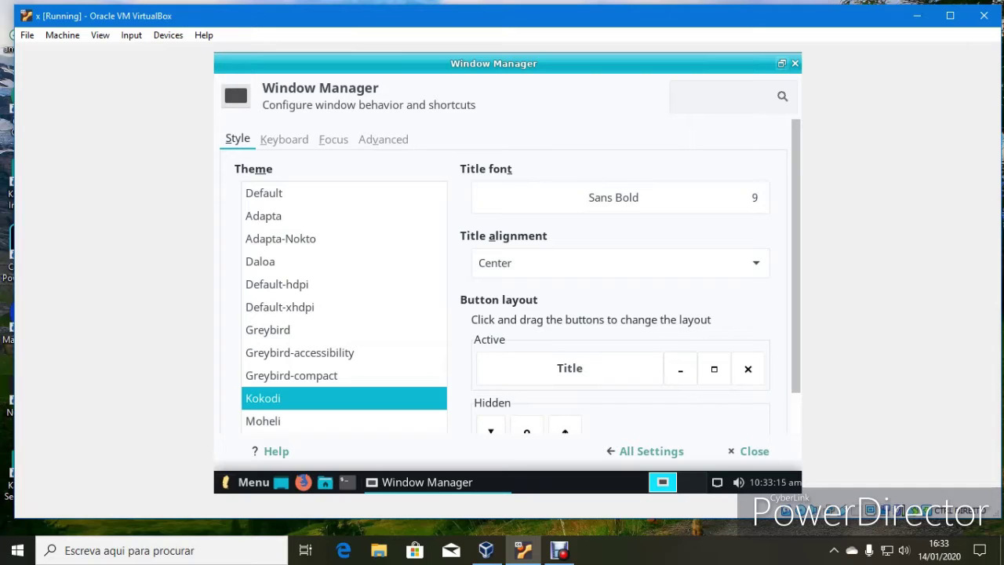
{"action": "left_click", "coordinate": [794, 63]}
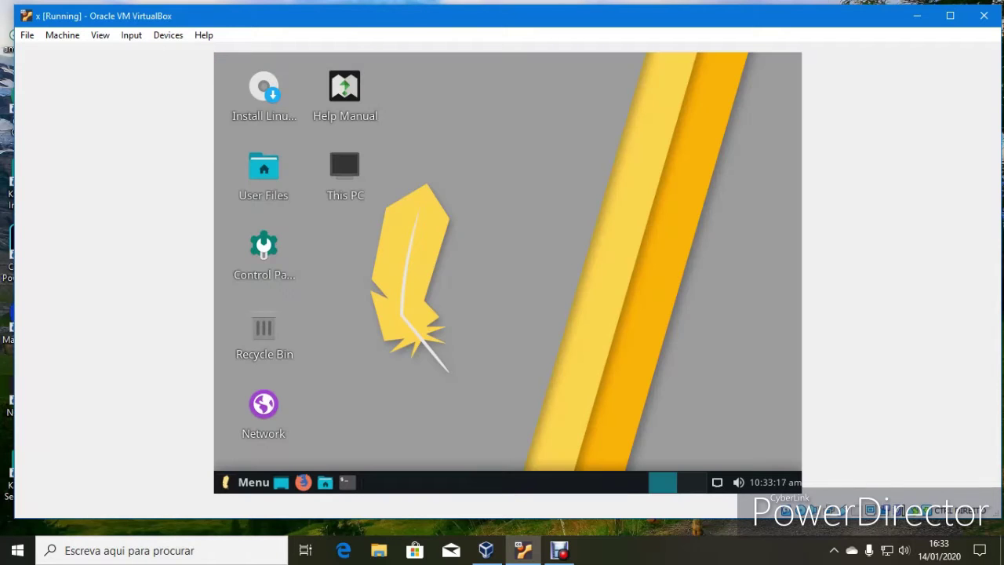
Open the Desktop folder as administrator in the file manager, and close that window.
{"action": "right_click", "coordinate": [451, 101]}
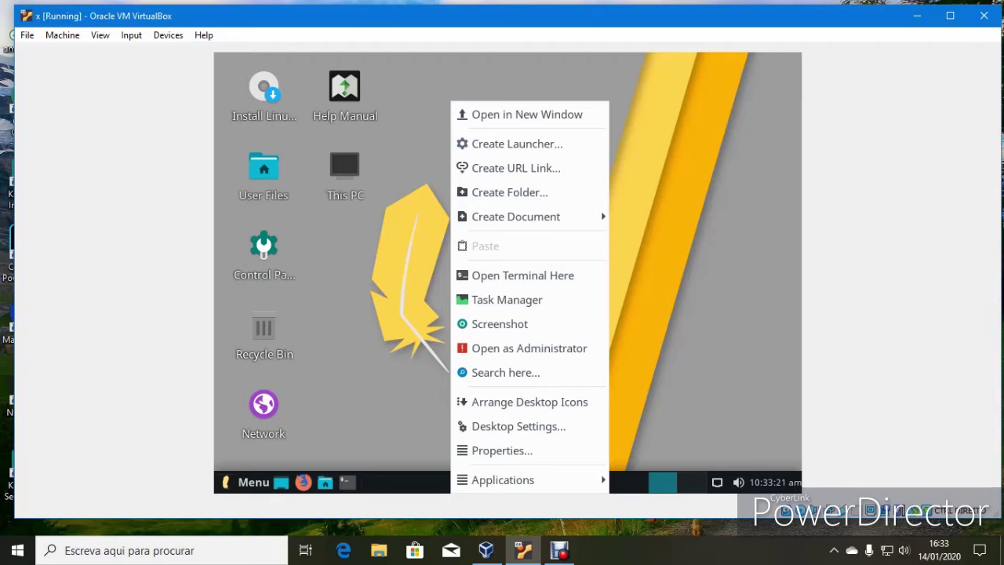
{"action": "left_click", "coordinate": [529, 349]}
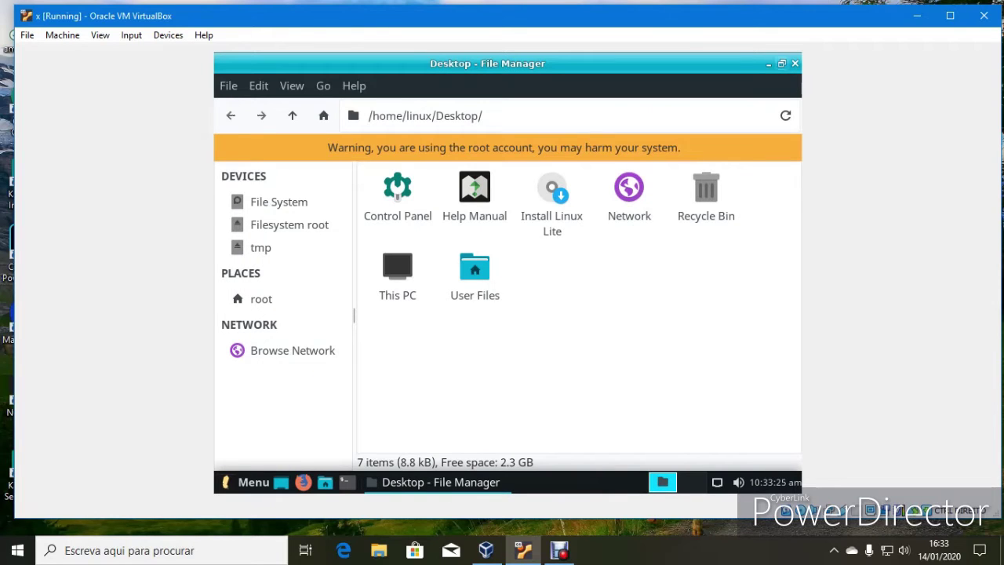
{"action": "left_click", "coordinate": [794, 64]}
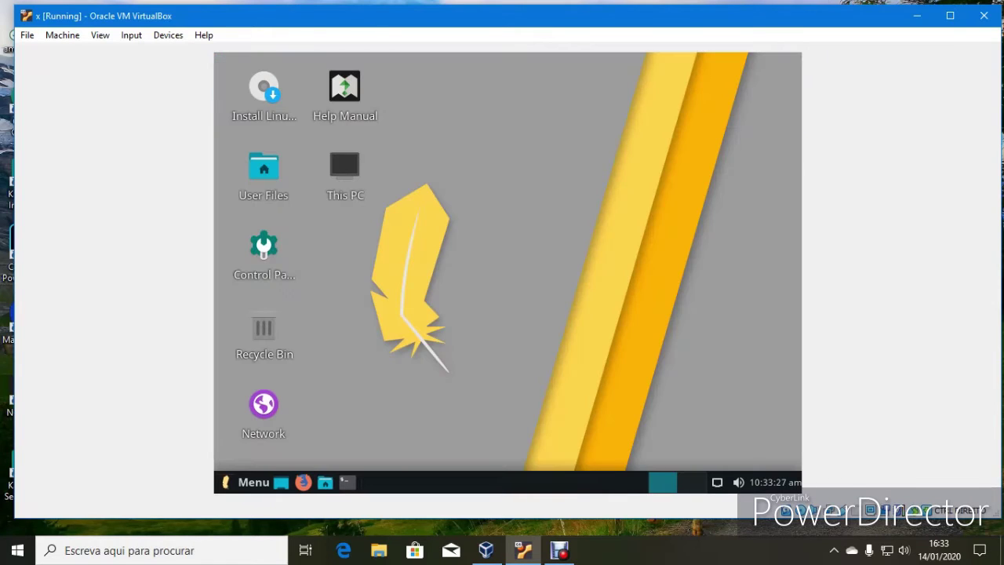
{"action": "left_click", "coordinate": [559, 549]}
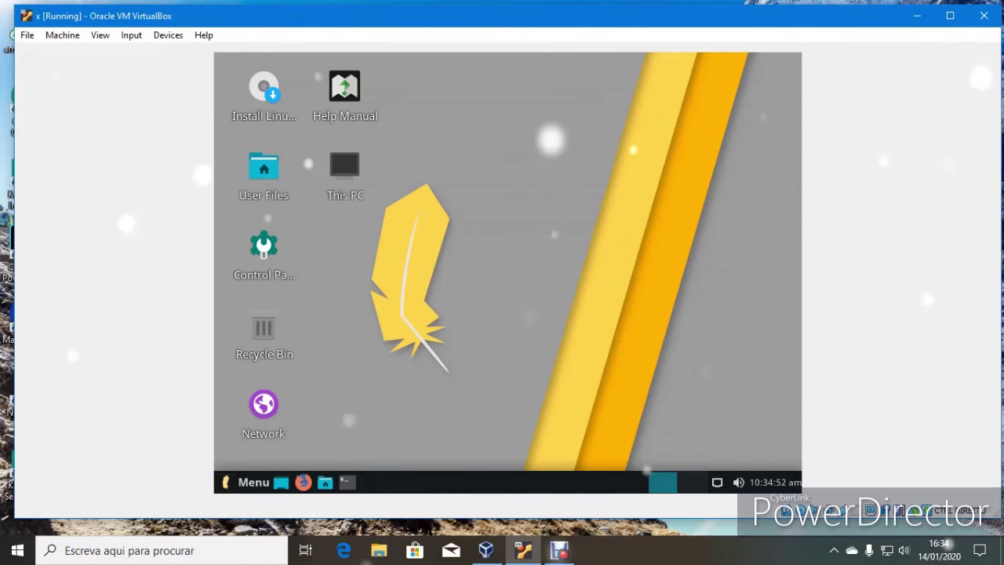
Try the High Contrast and Industrial styles in the Appearance settings, and set the desktop style to Adwaita-dark.
{"action": "left_click", "coordinate": [245, 482]}
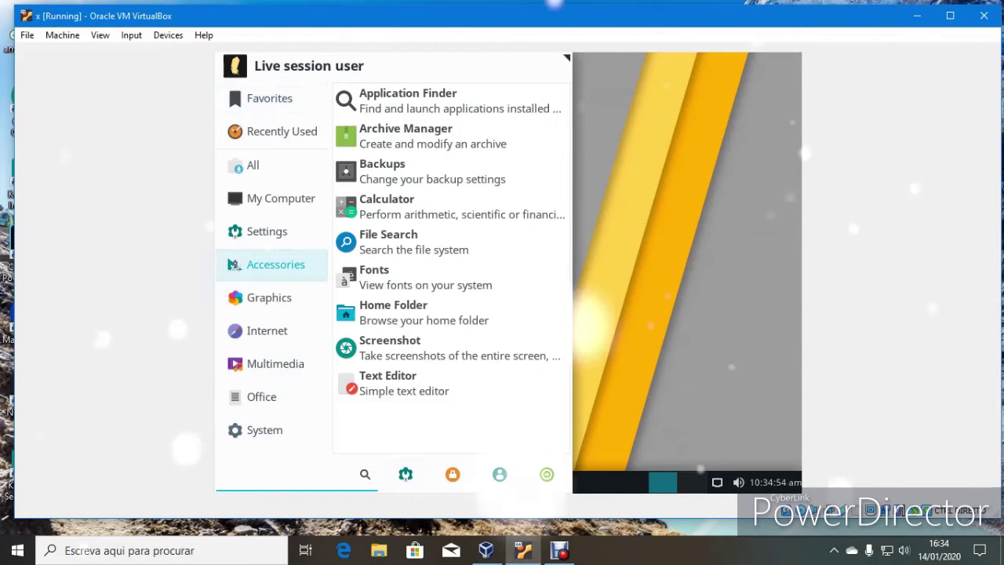
{"action": "left_click", "coordinate": [405, 473]}
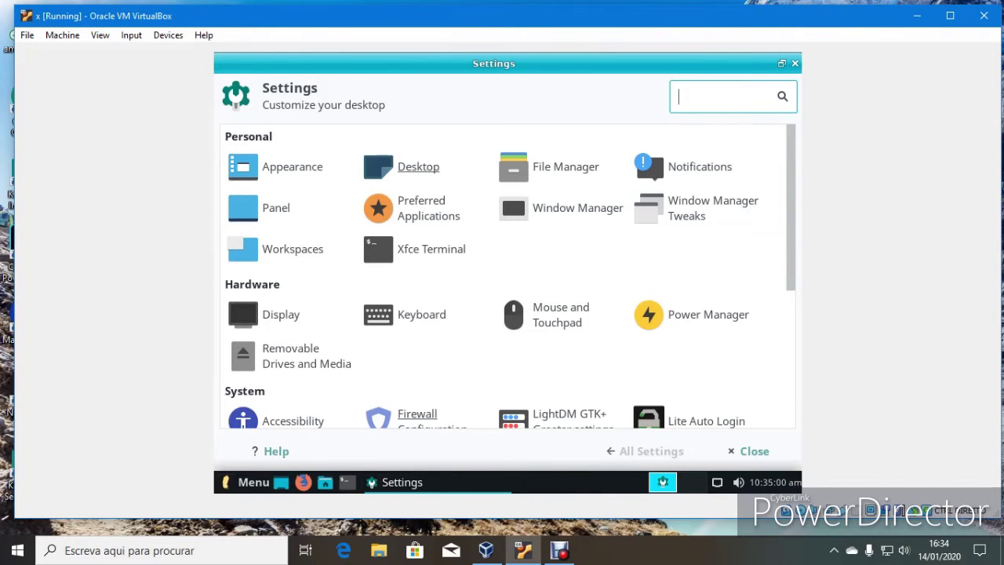
{"action": "left_click", "coordinate": [292, 166]}
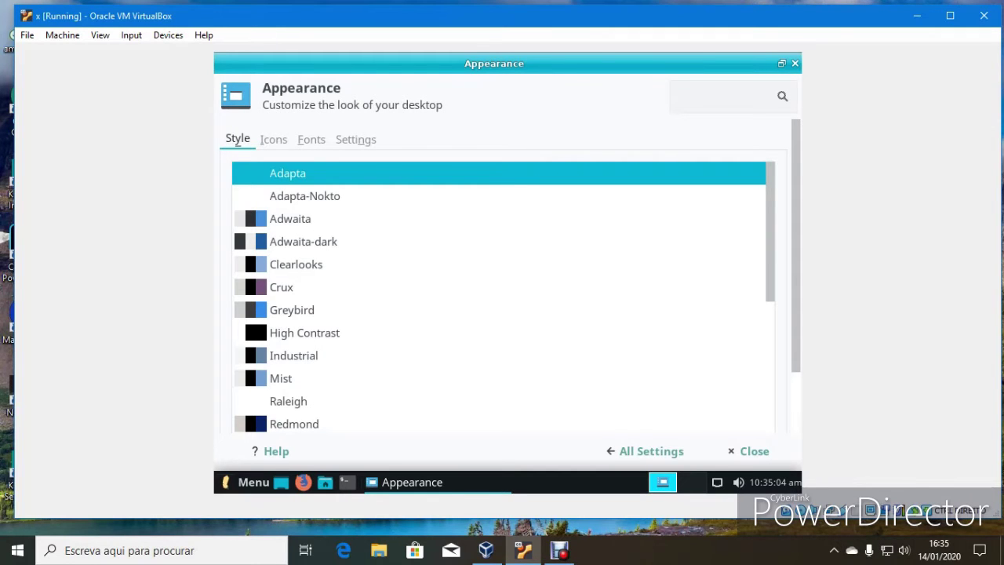
{"action": "left_click", "coordinate": [297, 264]}
{"action": "left_click", "coordinate": [304, 309]}
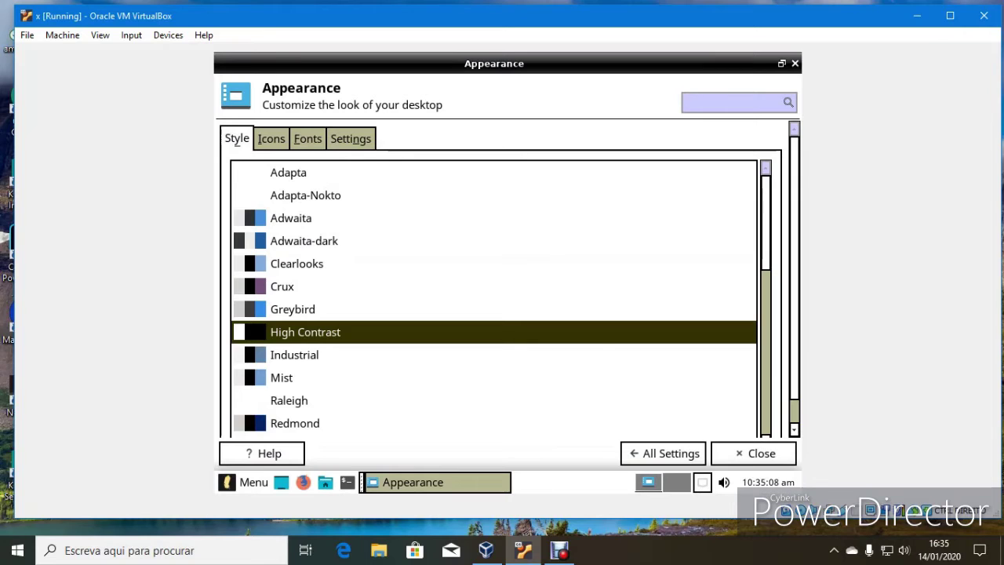
{"action": "key", "text": "Down"}
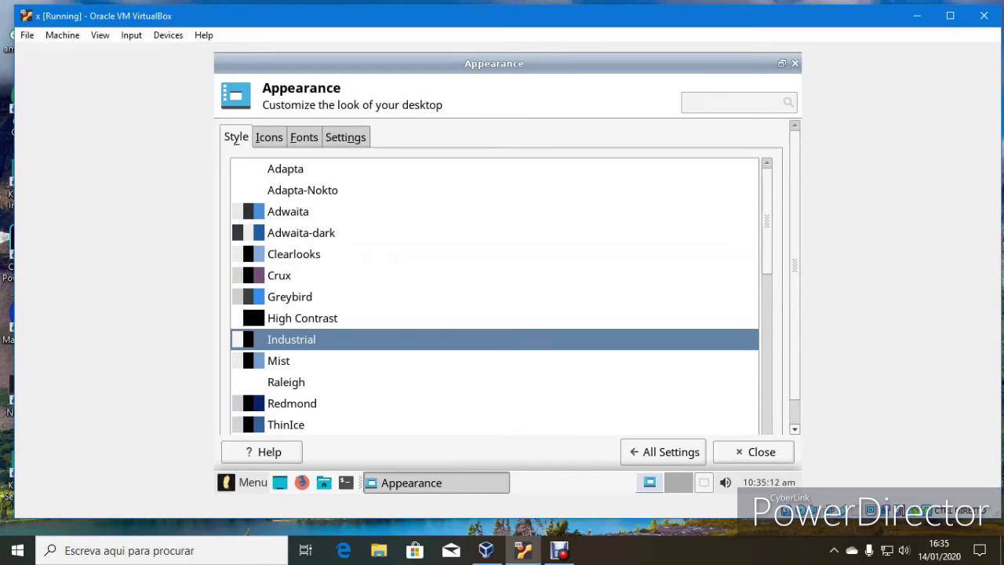
{"action": "left_click", "coordinate": [301, 232]}
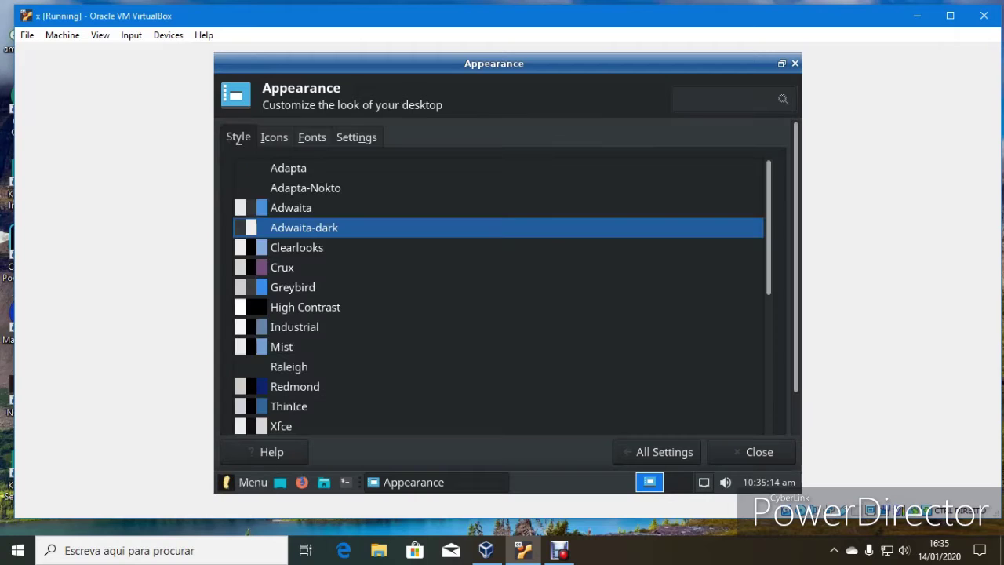
{"action": "key", "text": "alt+F4"}
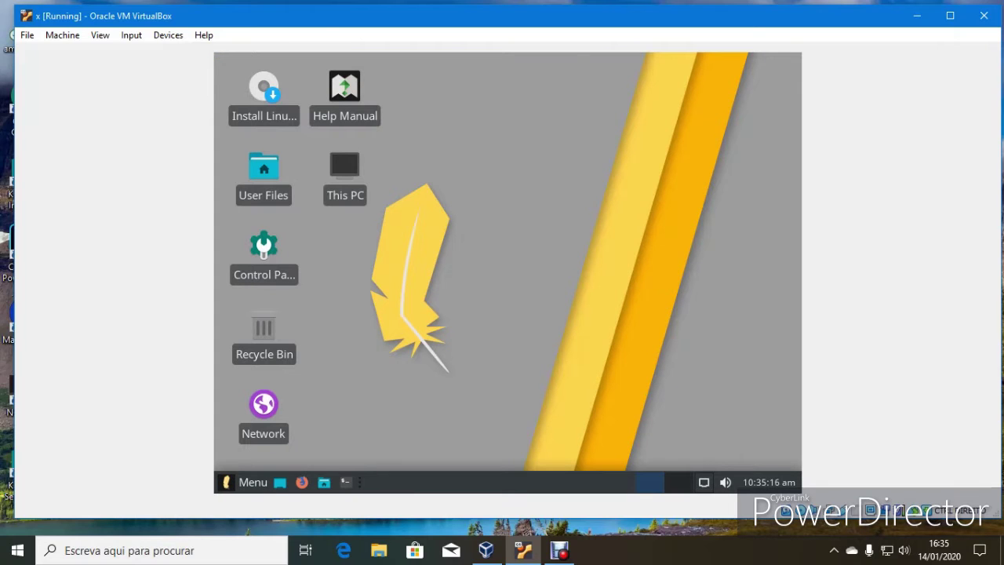
Glance at the guest's restyled application menu and switch the virtual machine to full-screen mode.
{"action": "key", "text": "super"}
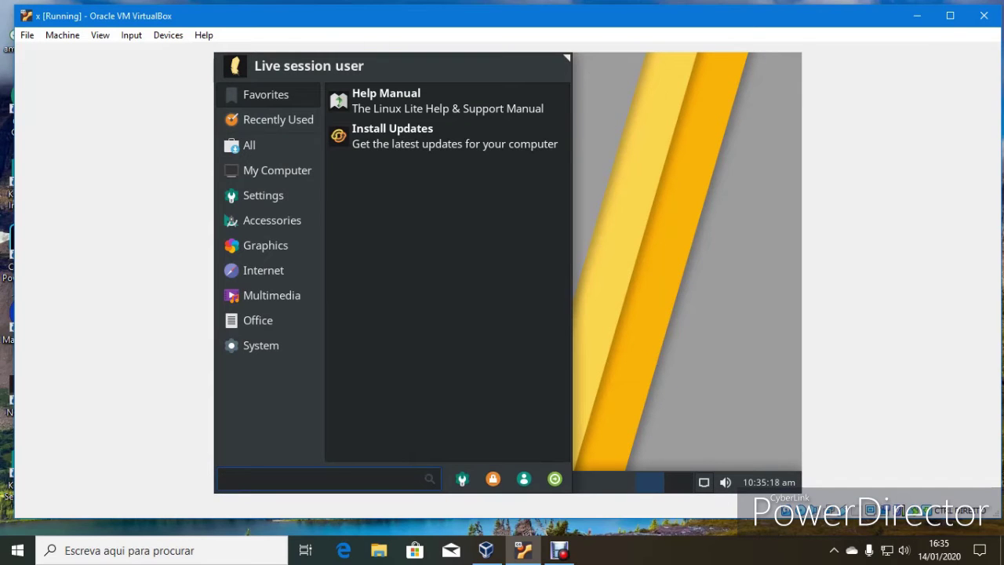
{"action": "key", "text": "Escape"}
{"action": "left_click", "coordinate": [131, 35]}
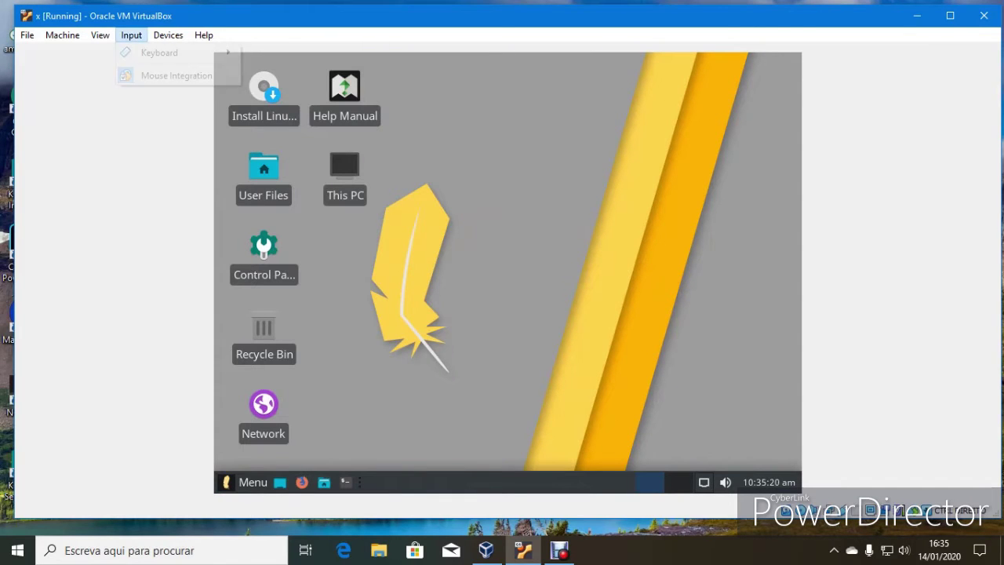
{"action": "mouse_move", "coordinate": [100, 35]}
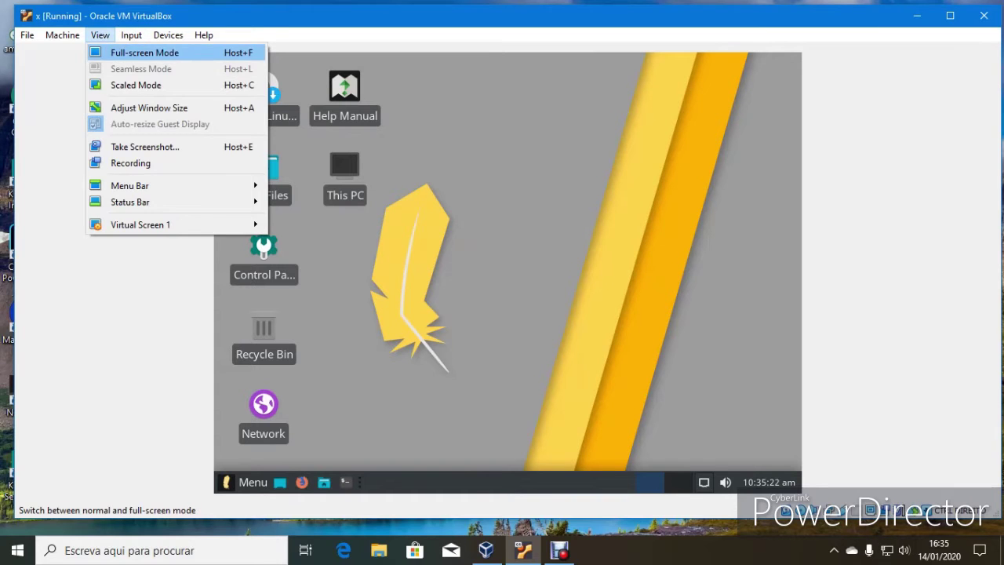
{"action": "left_click", "coordinate": [145, 52]}
{"action": "key", "text": "Return"}
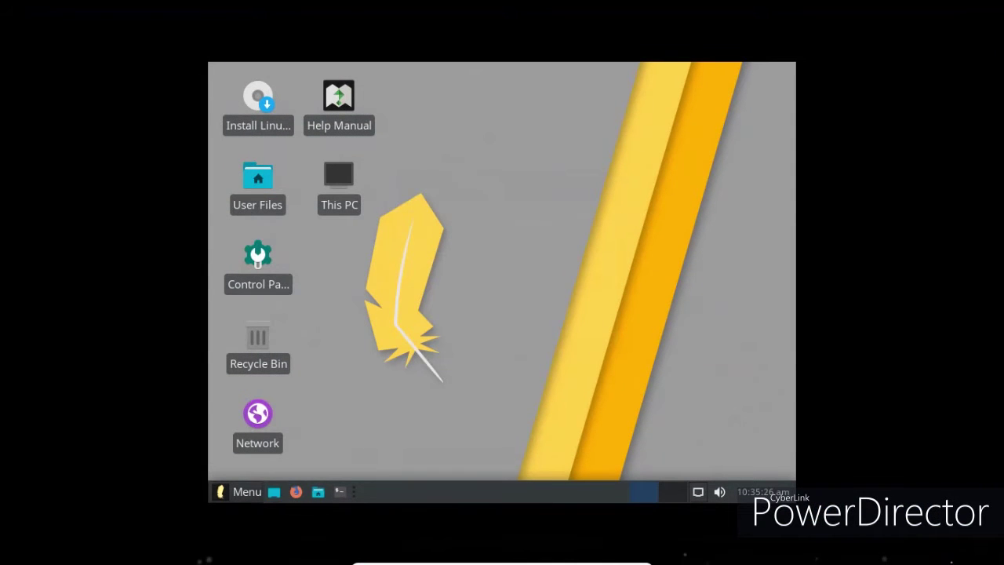
Browse the Settings, Graphics, Internet, Multimedia, Office and System categories of the guest's application menu.
{"action": "key", "text": "super"}
{"action": "left_click", "coordinate": [258, 205]}
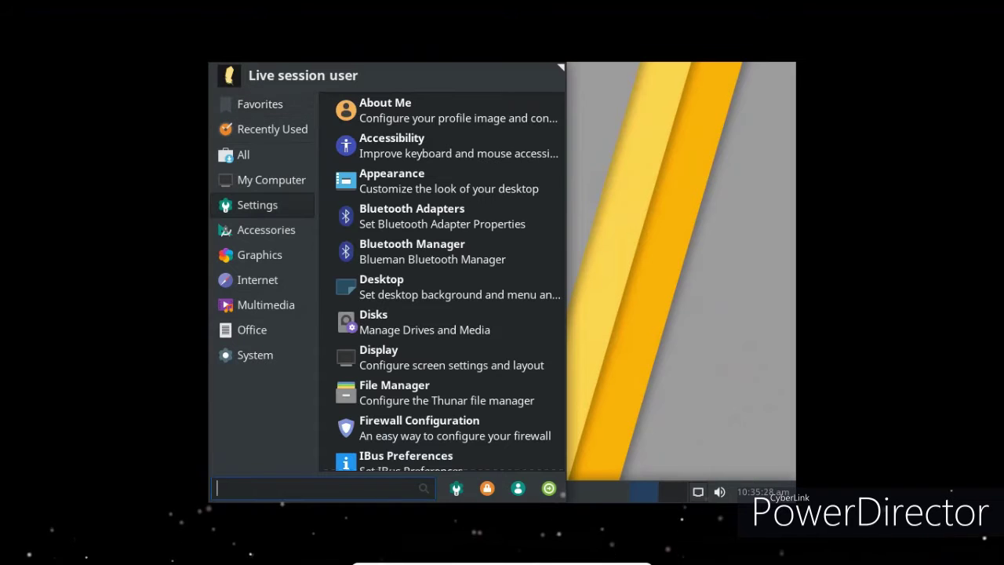
{"action": "left_click", "coordinate": [260, 255]}
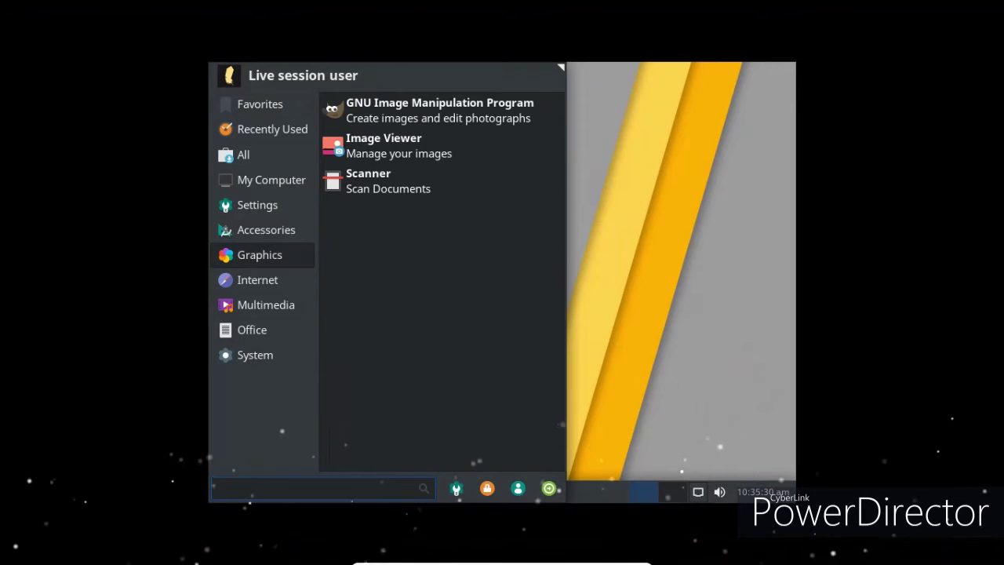
{"action": "left_click", "coordinate": [257, 280]}
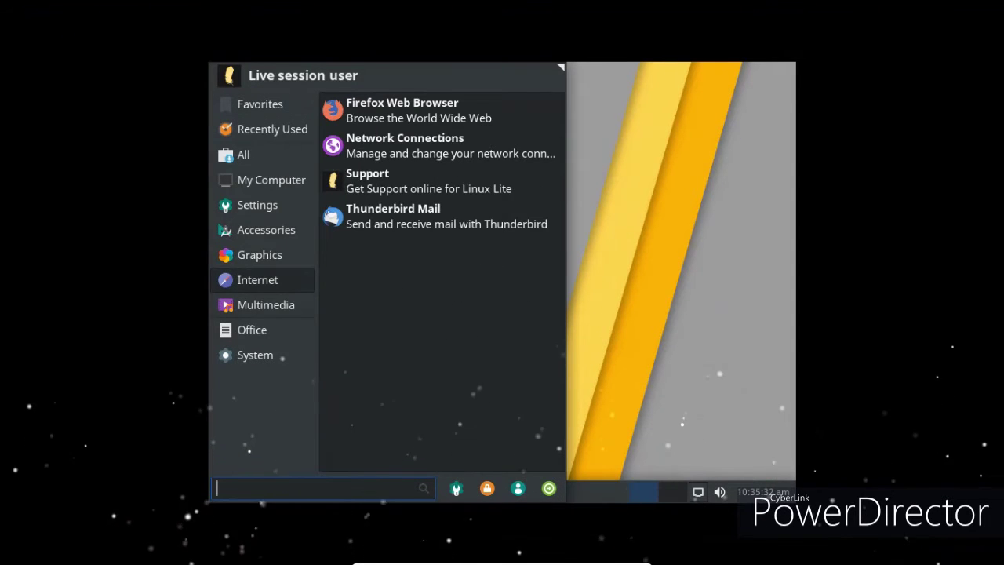
{"action": "left_click", "coordinate": [265, 305]}
{"action": "left_click", "coordinate": [252, 329]}
{"action": "left_click", "coordinate": [255, 355]}
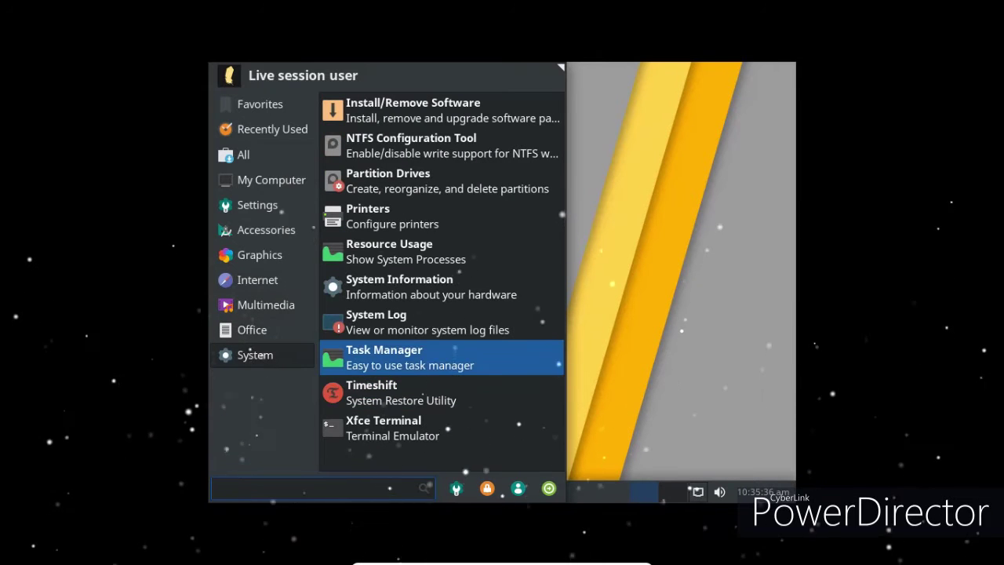
Open Task Manager and shorten its window to the CPU and memory graphs before closing it.
{"action": "left_click", "coordinate": [383, 357]}
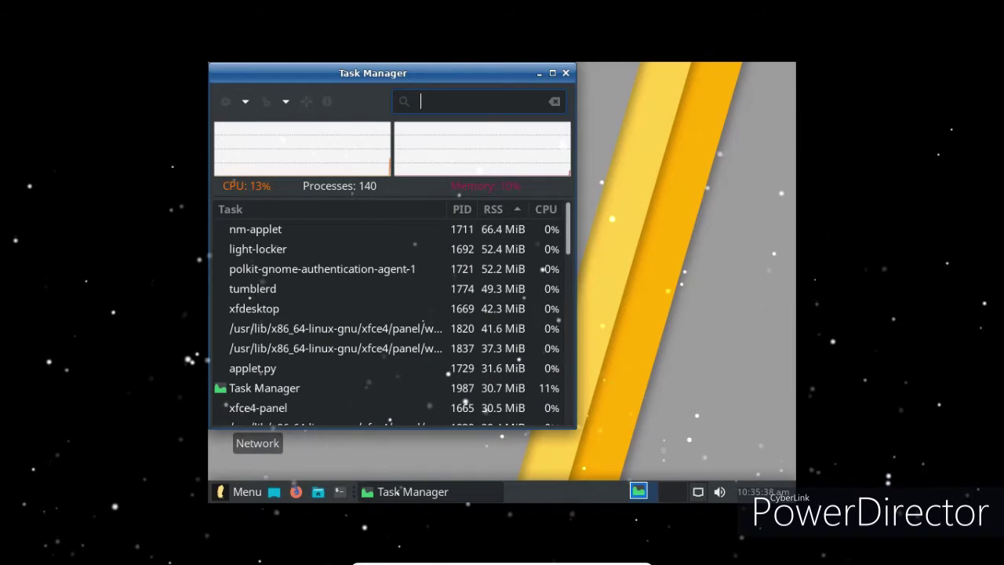
{"action": "left_click_drag", "start_coordinate": [575, 428], "coordinate": [574, 228]}
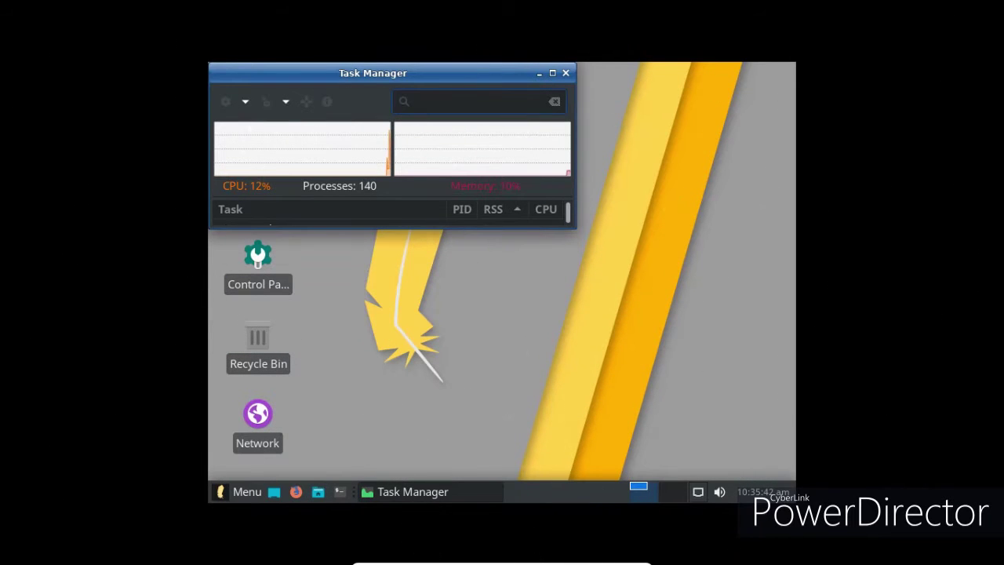
{"action": "key", "text": "alt+F4"}
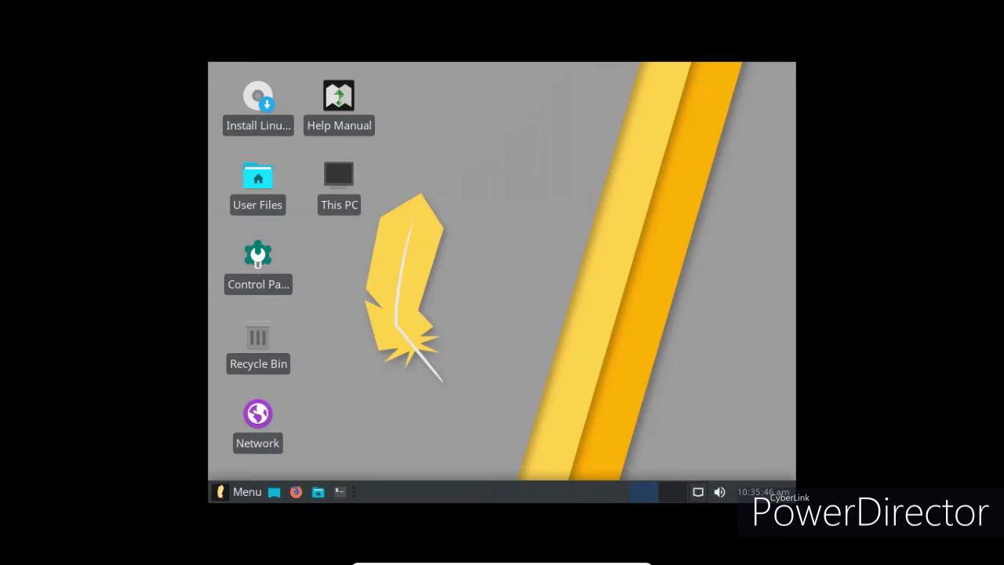
Open the home folder in the file manager, and unmaximize and resize its window to sit near the middle of the desktop.
{"action": "key", "text": "super+e"}
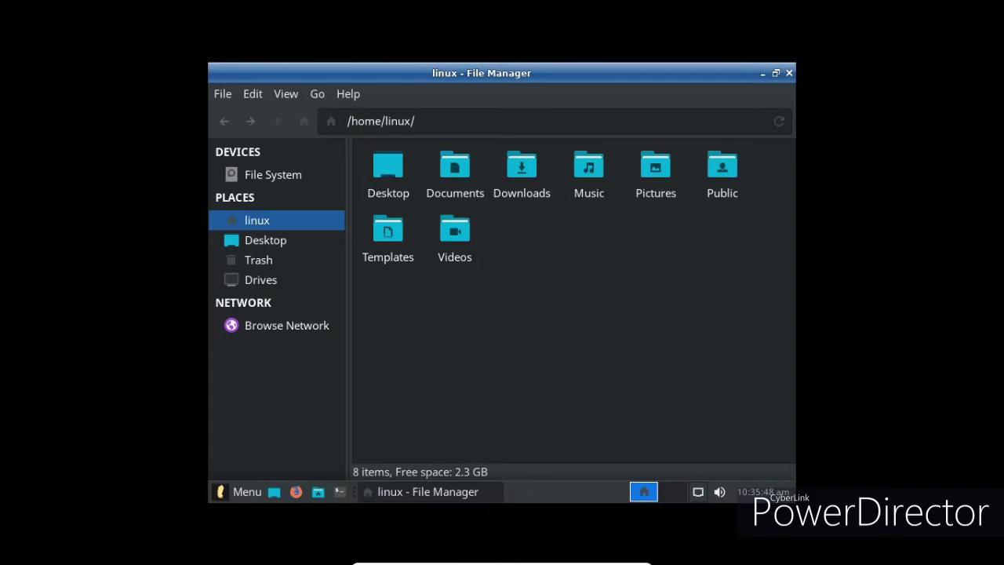
{"action": "left_click_drag", "start_coordinate": [470, 73], "coordinate": [540, 105]}
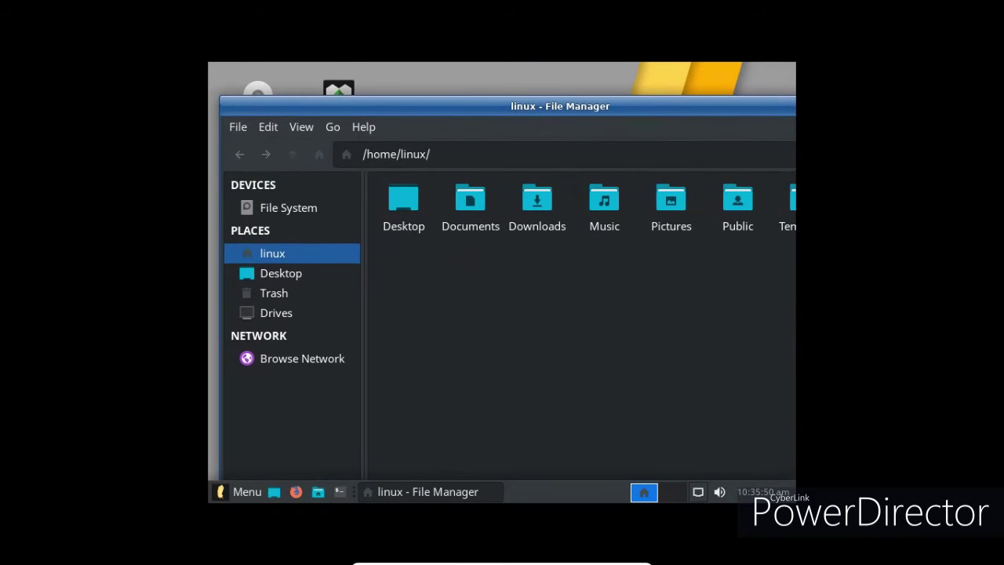
{"action": "left_click_drag", "start_coordinate": [220, 97], "coordinate": [431, 130]}
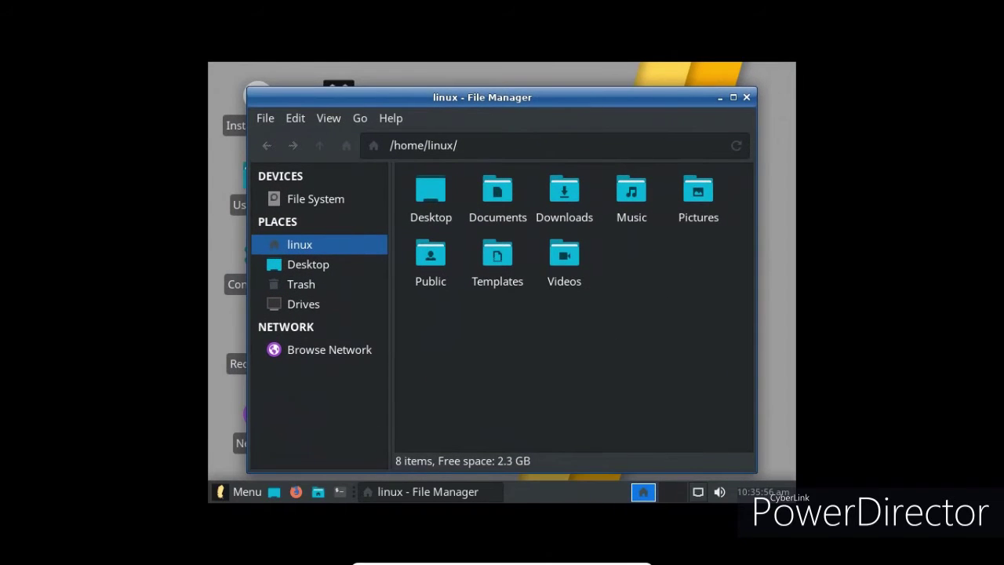
Look through the file manager's Help, Go, View, Edit and File menus.
{"action": "left_click", "coordinate": [390, 118]}
{"action": "left_click", "coordinate": [391, 118]}
{"action": "left_click", "coordinate": [359, 118]}
{"action": "mouse_move", "coordinate": [329, 119]}
{"action": "key", "text": "Left"}
{"action": "key", "text": "Left"}
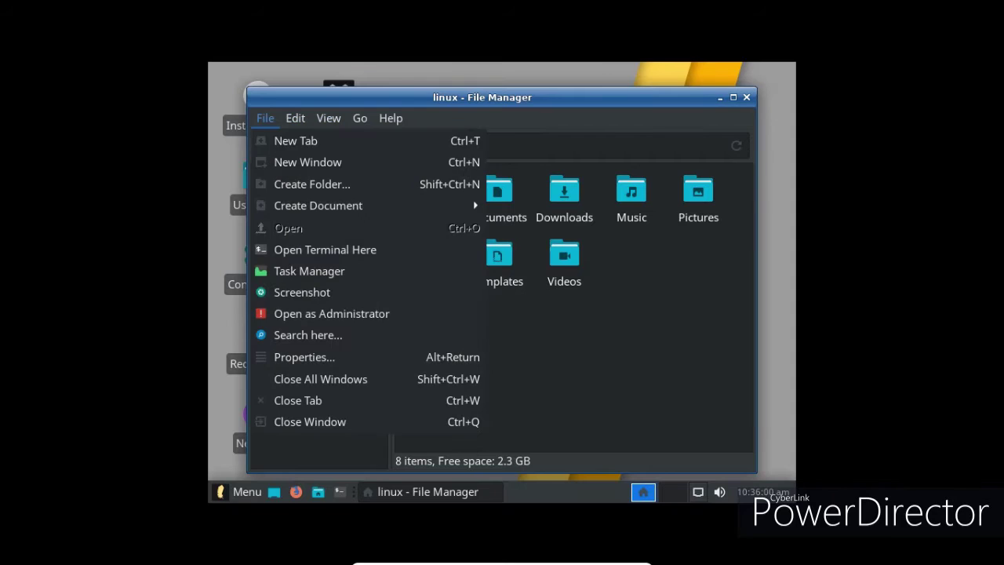
{"action": "key", "text": "Left"}
{"action": "key", "text": "Left"}
{"action": "key", "text": "Right"}
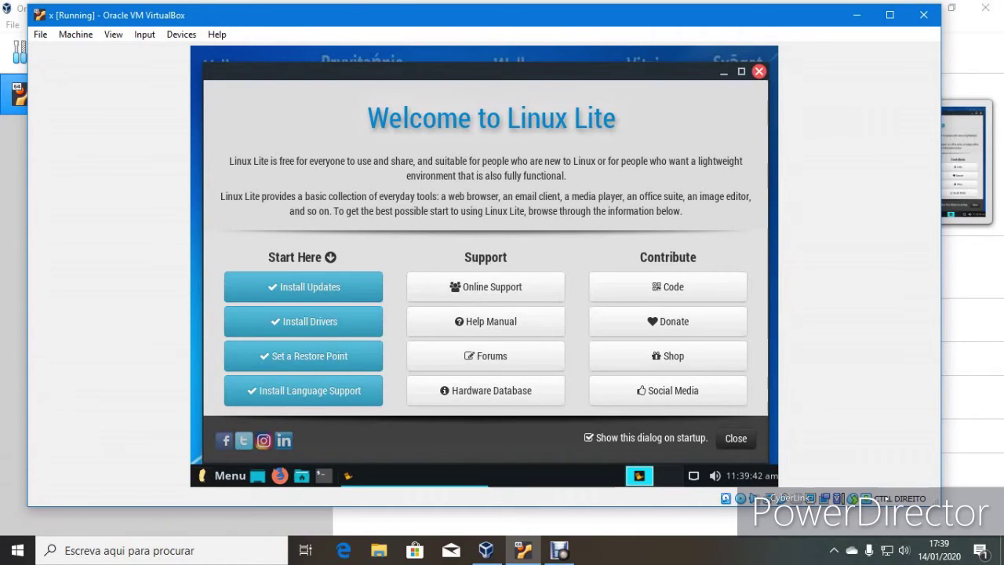
Dismiss the Welcome to Linux Lite dialog and shrink the guest's application menu, with its Internet category shown, to a smaller size.
{"action": "left_click", "coordinate": [759, 71]}
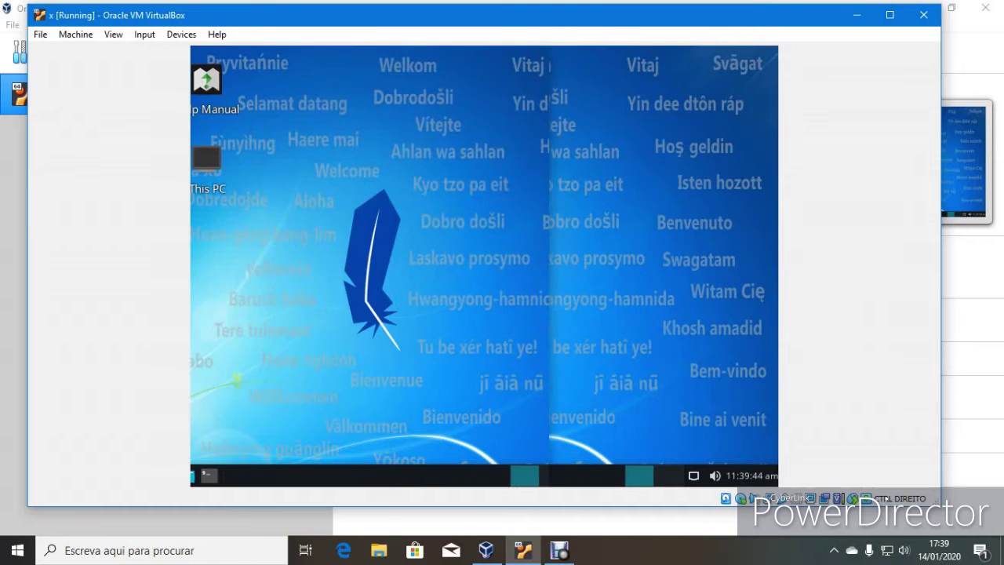
{"action": "left_click", "coordinate": [228, 475]}
{"action": "left_click", "coordinate": [247, 324]}
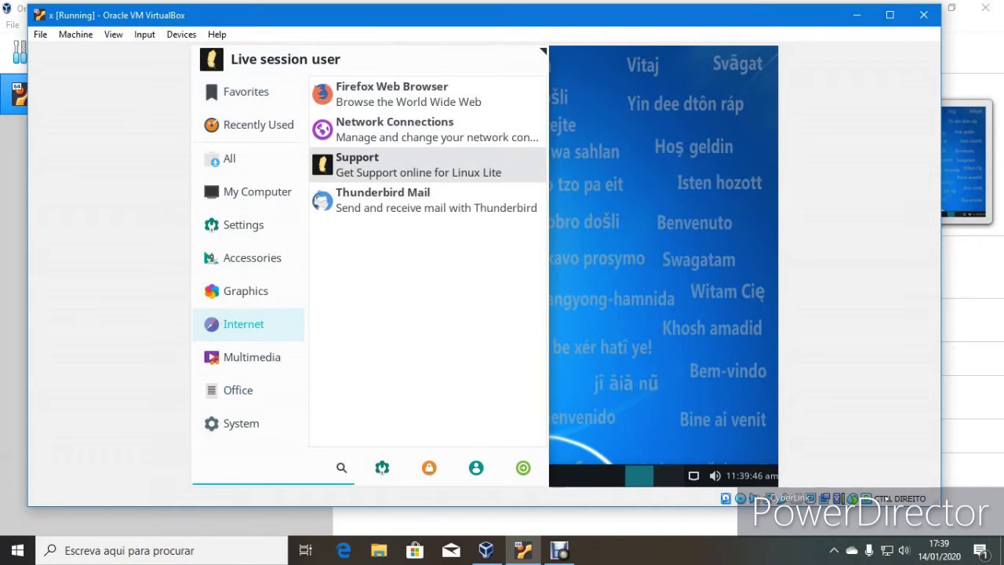
{"action": "left_click_drag", "start_coordinate": [543, 51], "coordinate": [506, 219]}
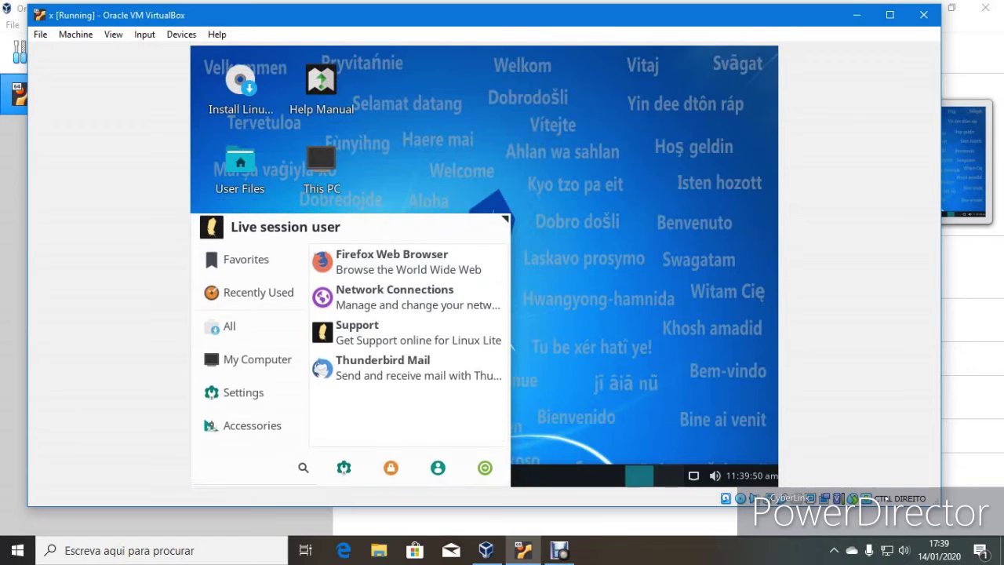
Set the guest's desktop wallpaper to the night city skyline over the water and close the desktop settings.
{"action": "right_click", "coordinate": [456, 293]}
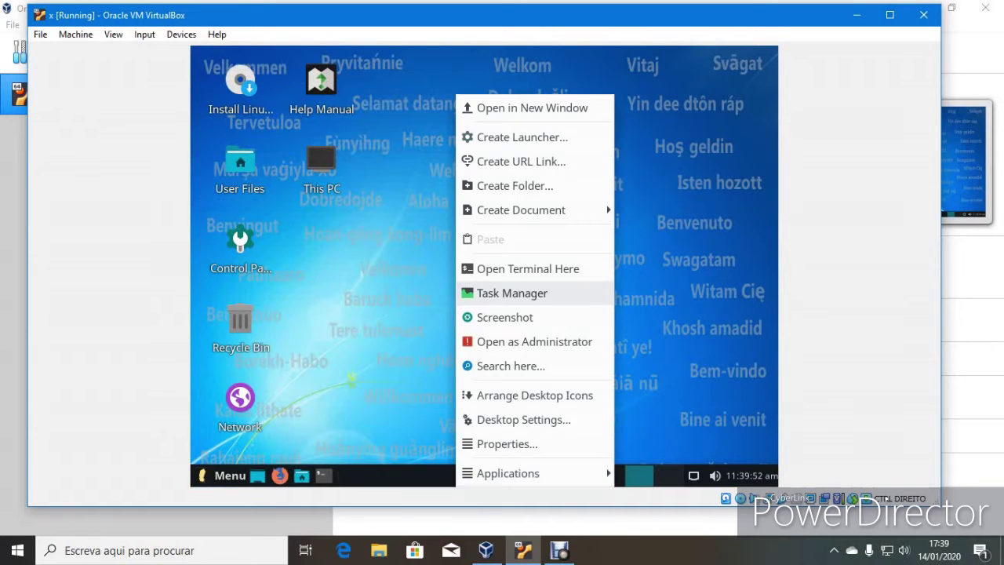
{"action": "left_click", "coordinate": [509, 419]}
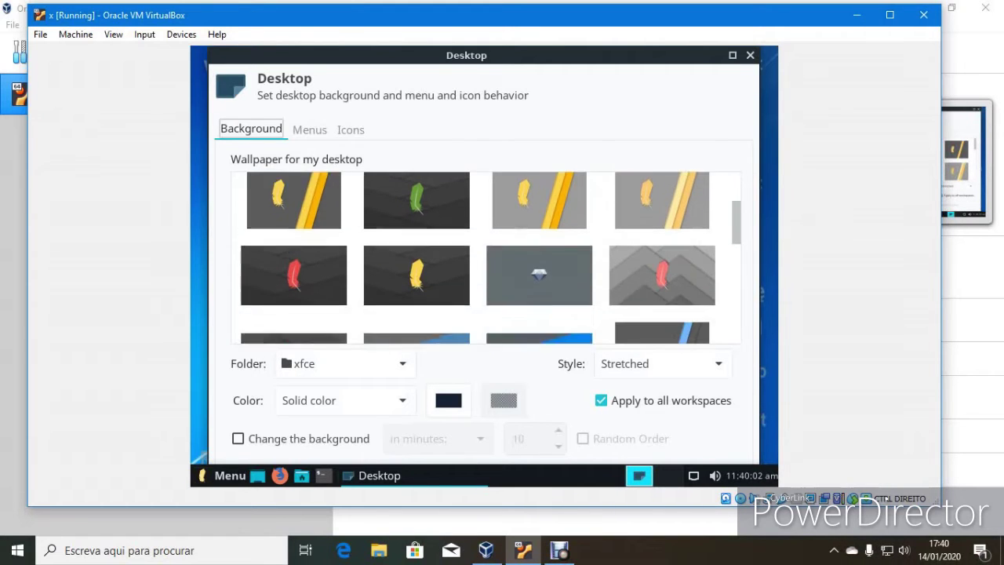
{"action": "scroll", "coordinate": [539, 276], "scroll_direction": "down", "scroll_amount": 1}
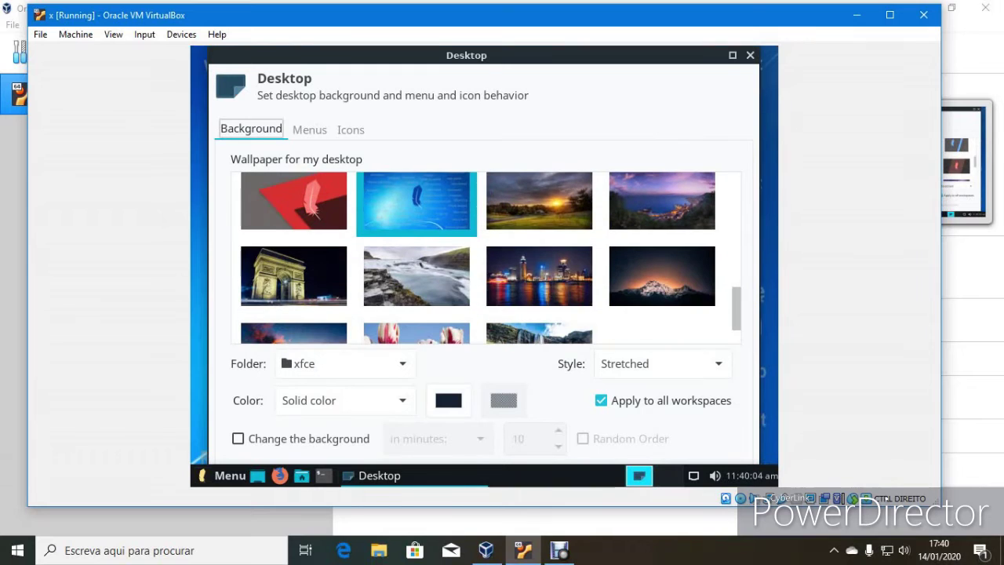
{"action": "left_click", "coordinate": [539, 276]}
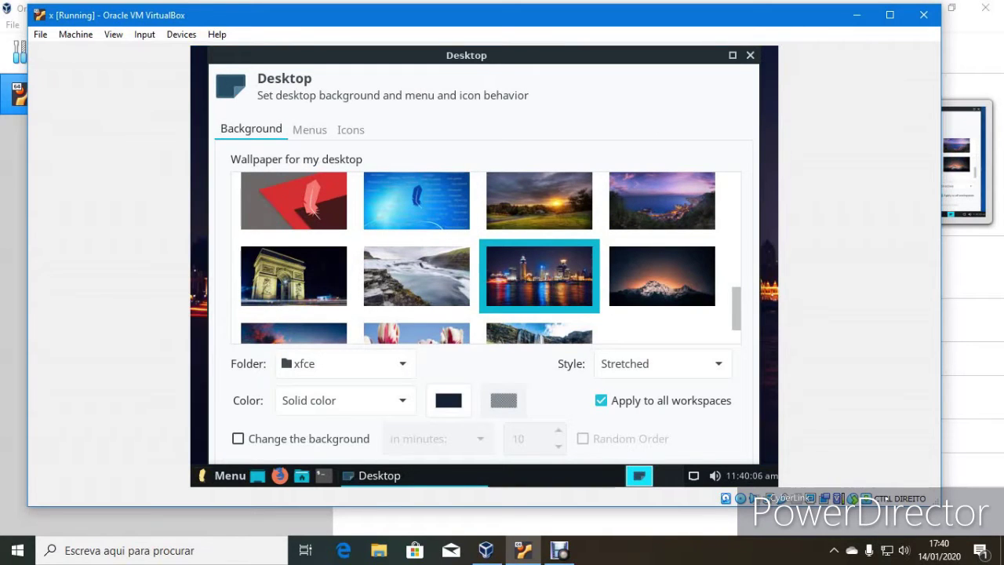
{"action": "left_click", "coordinate": [751, 55]}
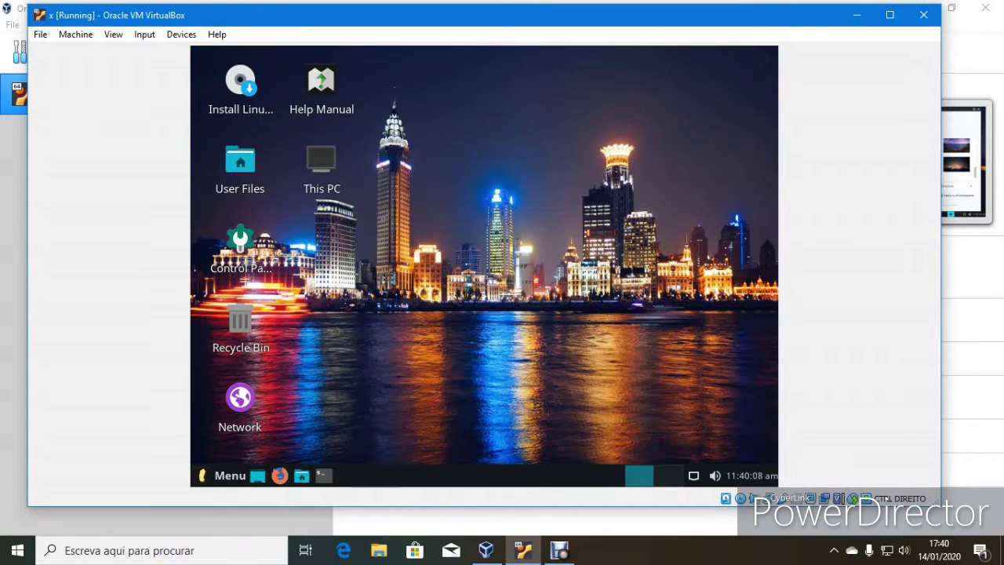
Try the Clearlooks and High Contrast styles in the guest's Appearance settings, apply Adwaita-dark and close the settings.
{"action": "left_click", "coordinate": [222, 475]}
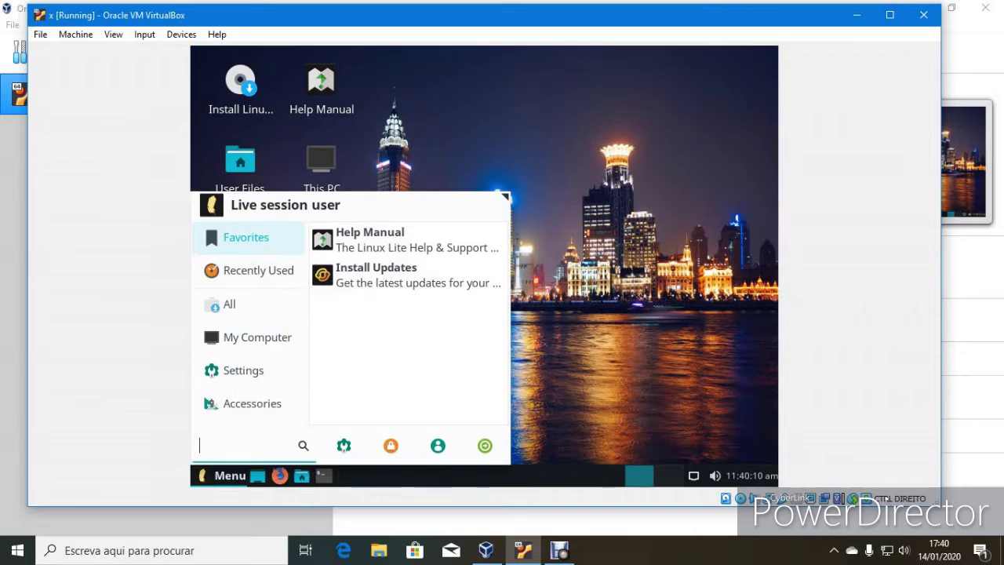
{"action": "mouse_move", "coordinate": [246, 304]}
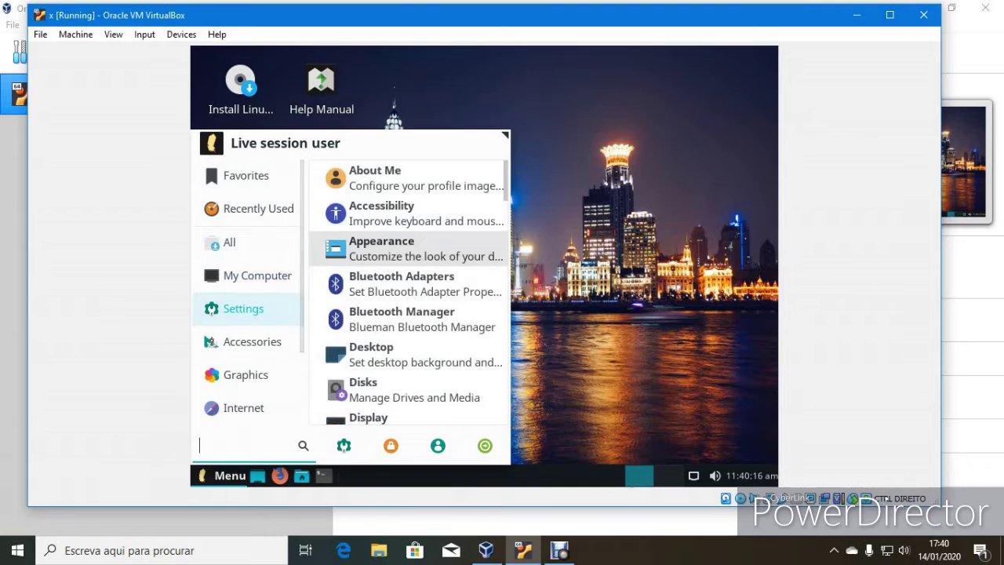
{"action": "left_click", "coordinate": [408, 247]}
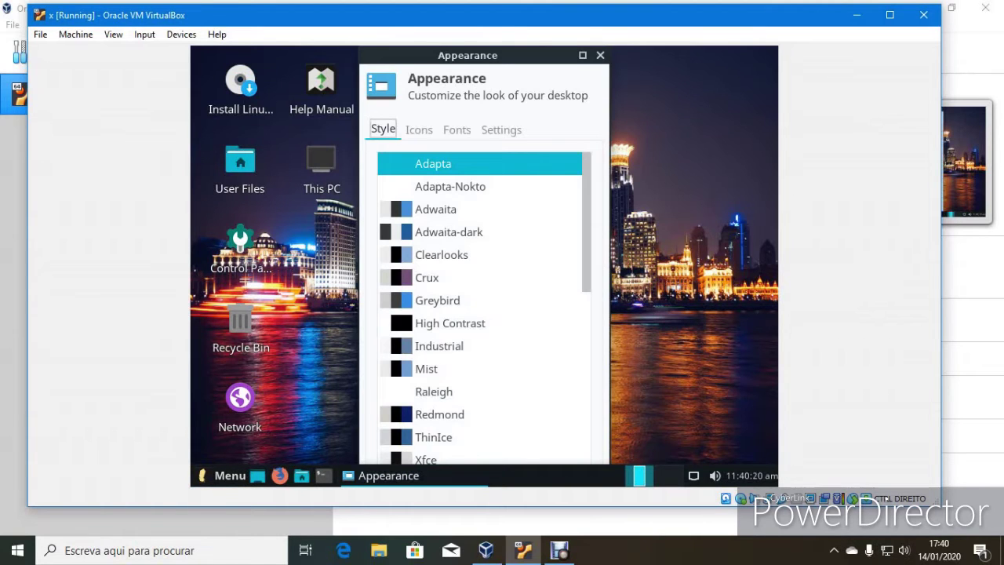
{"action": "left_click", "coordinate": [441, 255]}
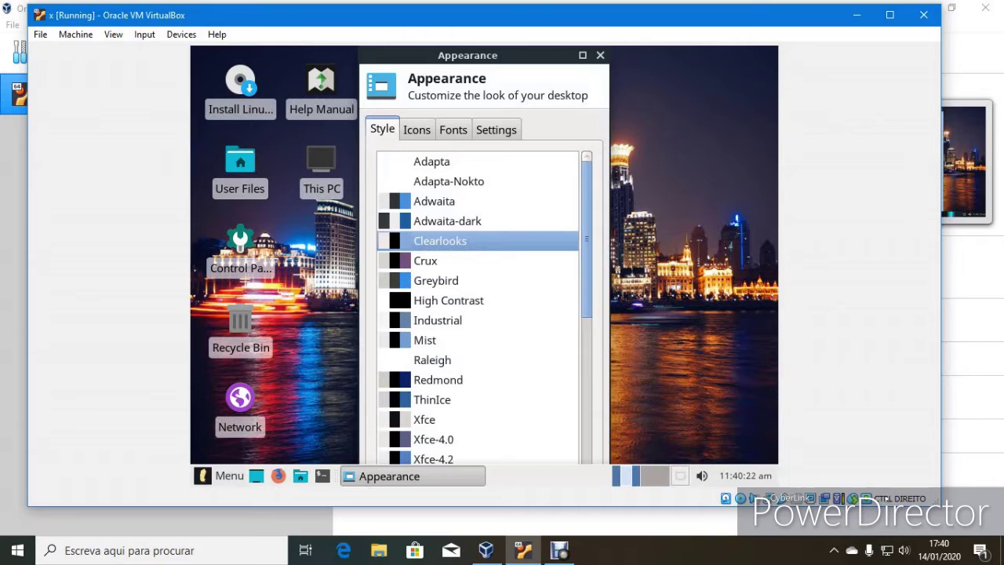
{"action": "left_click", "coordinate": [448, 300]}
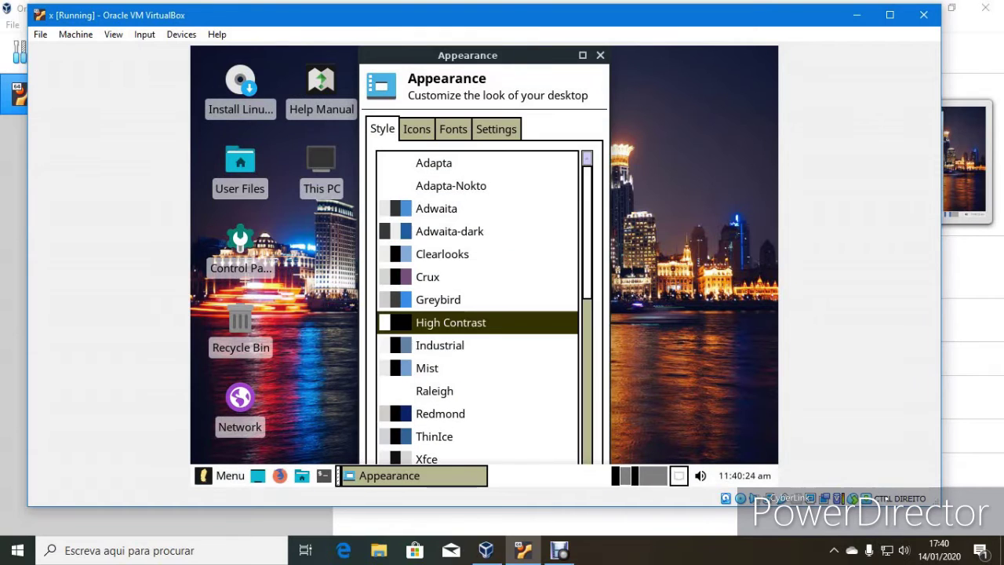
{"action": "left_click", "coordinate": [442, 254]}
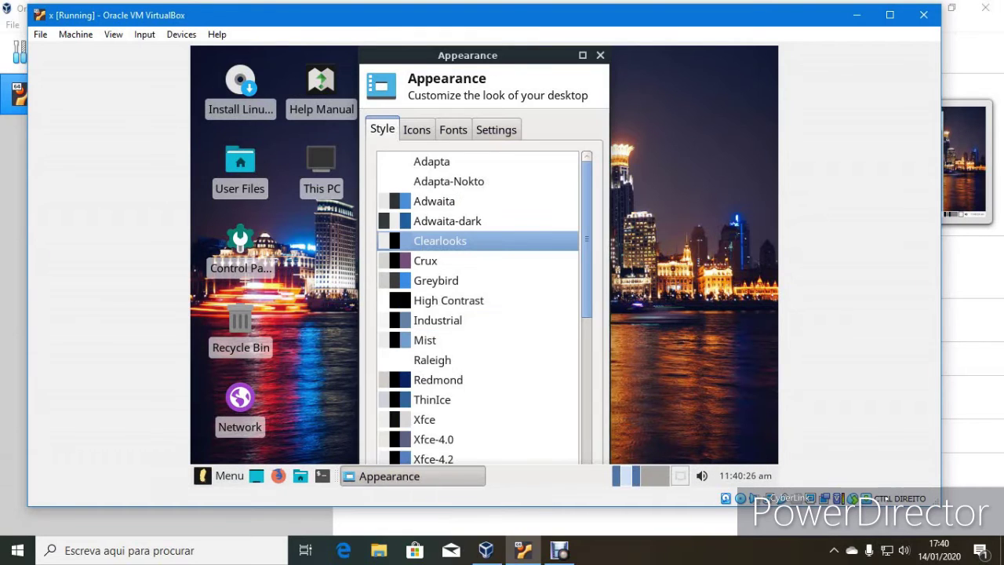
{"action": "left_click", "coordinate": [448, 221]}
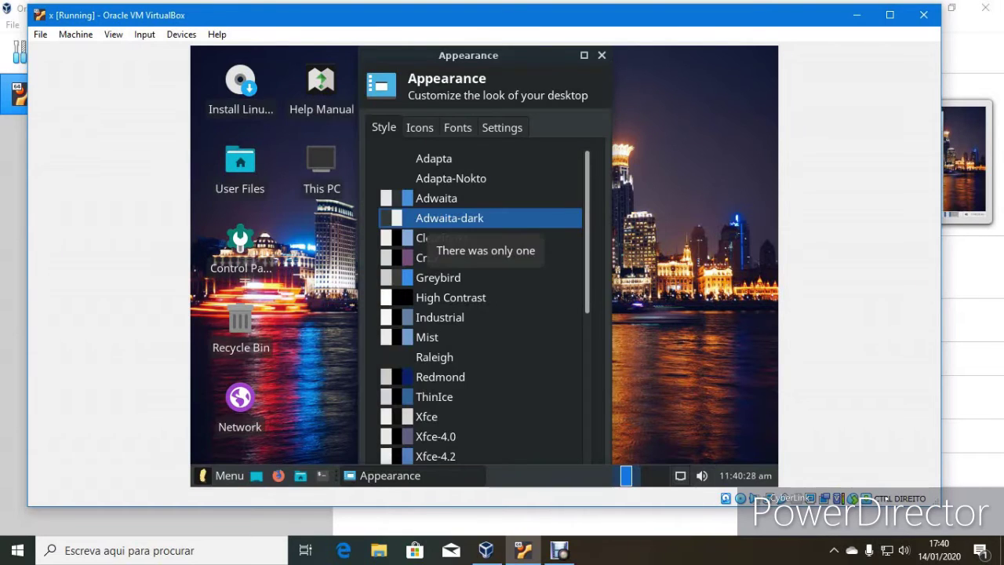
{"action": "left_click", "coordinate": [602, 55]}
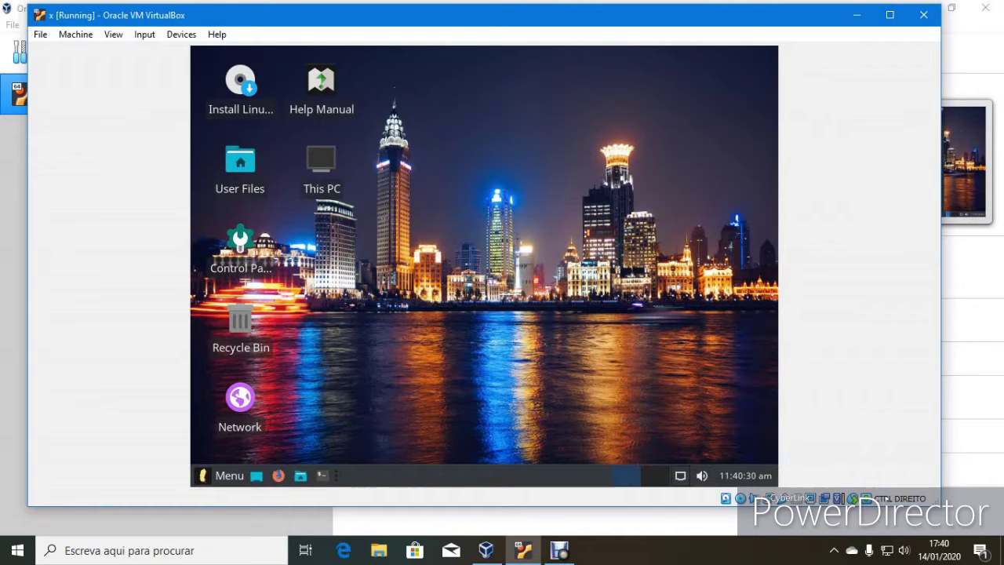
Check the Office category of the guest's application menu and launch Xfce Terminal from the System category.
{"action": "left_click", "coordinate": [221, 475]}
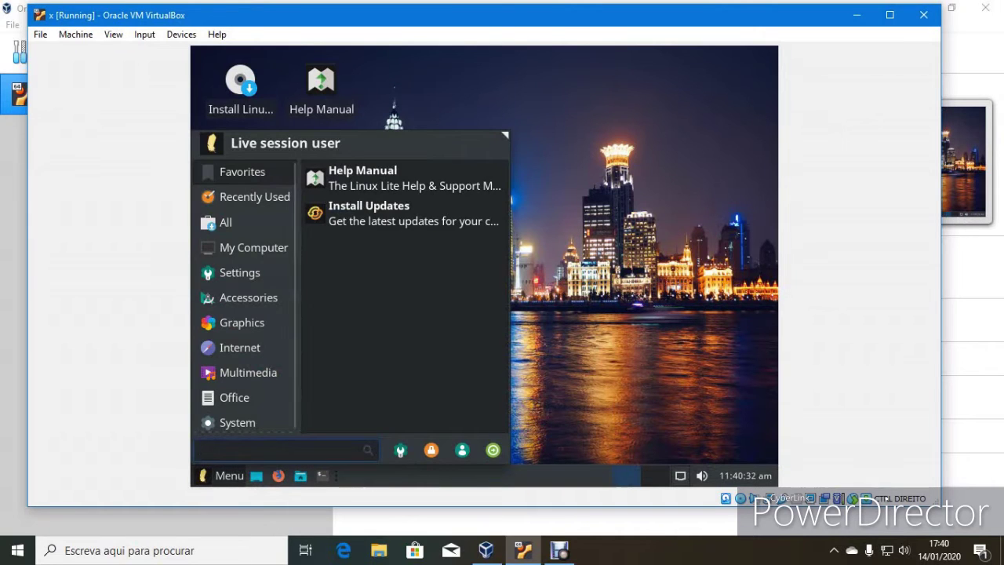
{"action": "left_click", "coordinate": [234, 397]}
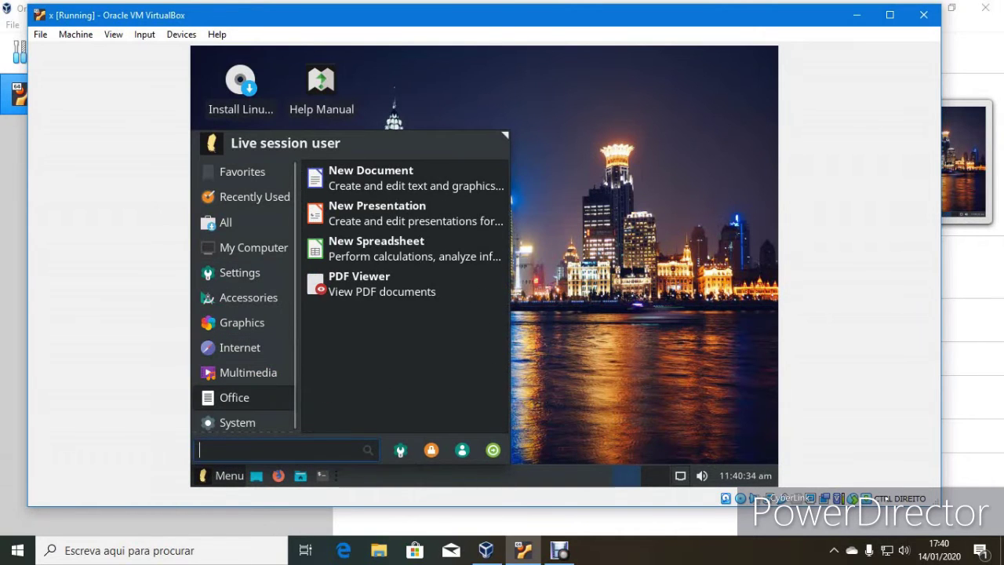
{"action": "mouse_move", "coordinate": [238, 422]}
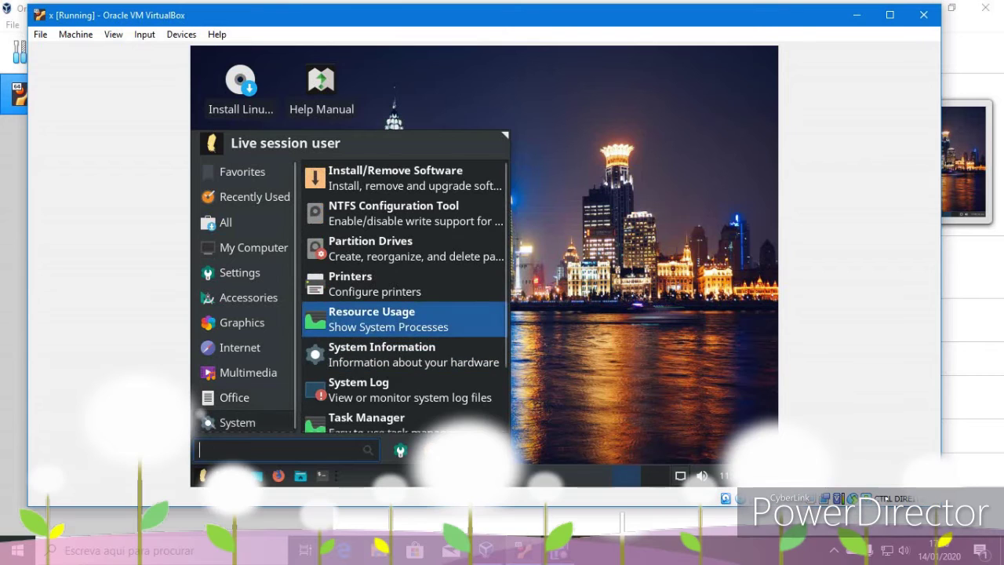
{"action": "scroll", "coordinate": [403, 317], "scroll_direction": "down", "scroll_amount": 1}
{"action": "scroll", "coordinate": [404, 337], "scroll_direction": "down", "scroll_amount": 2}
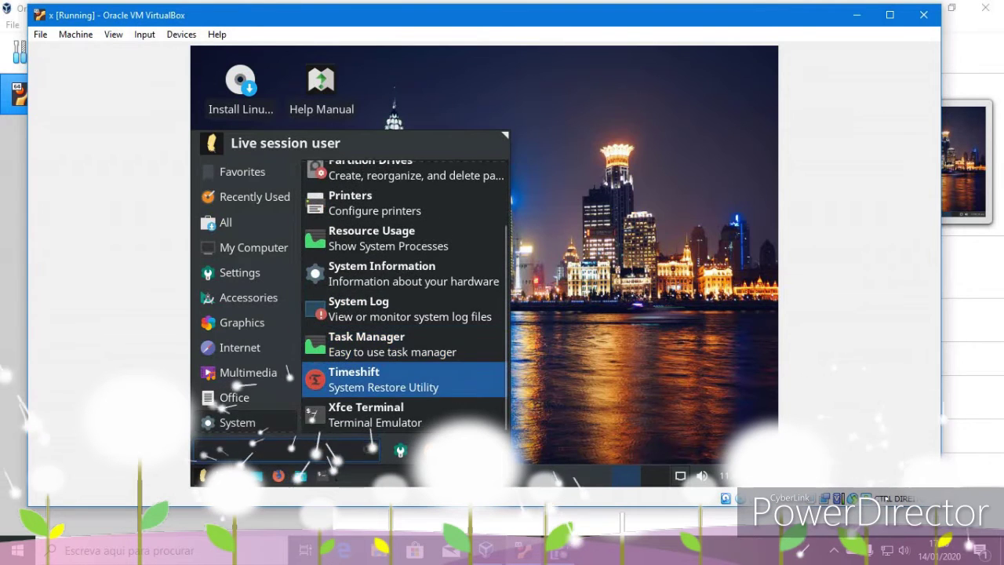
{"action": "left_click", "coordinate": [368, 414]}
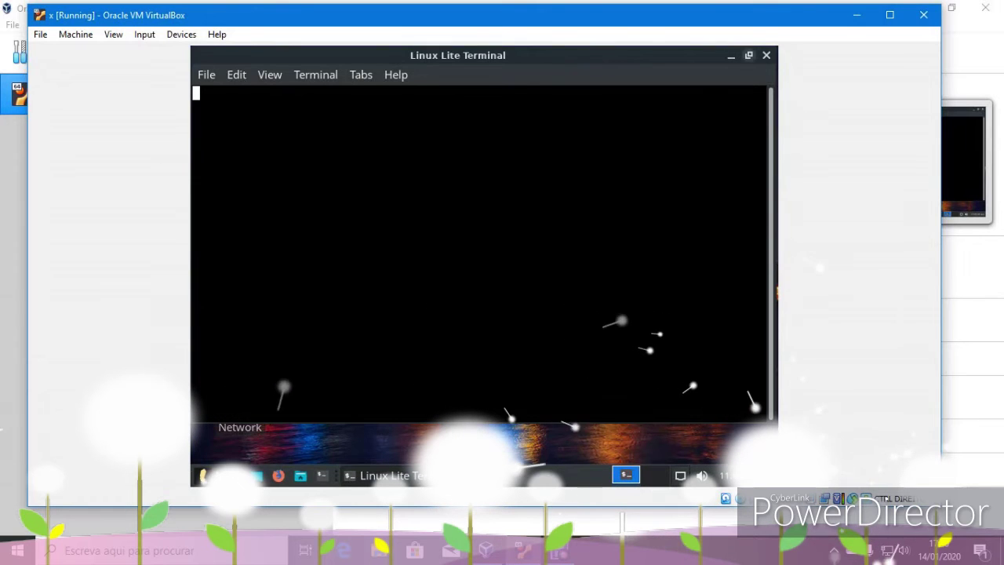
Unmaximize the terminal and run the firefox command, then maximize and close the terminal window.
{"action": "left_click", "coordinate": [749, 55]}
{"action": "left_click", "coordinate": [750, 55]}
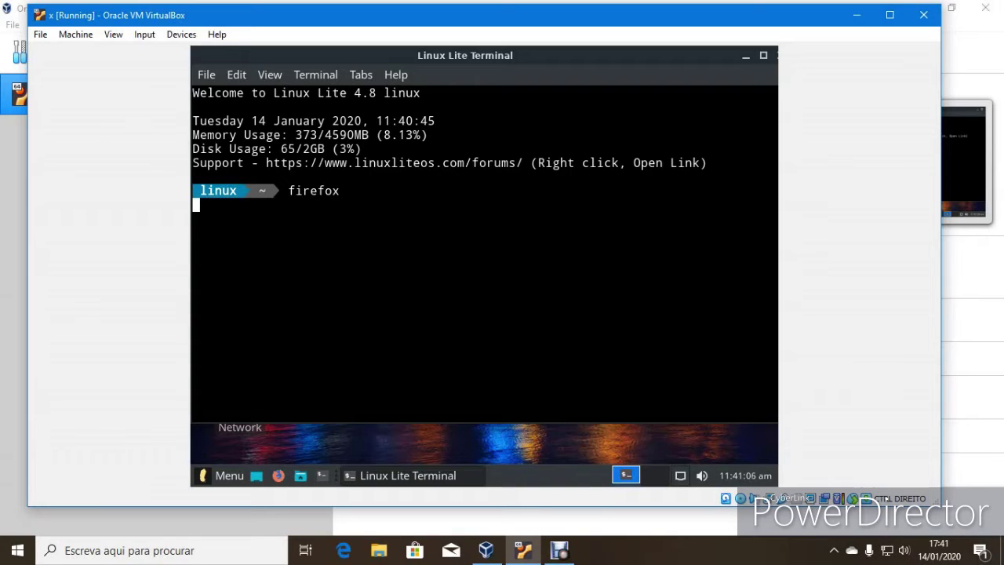
{"action": "left_click", "coordinate": [763, 55]}
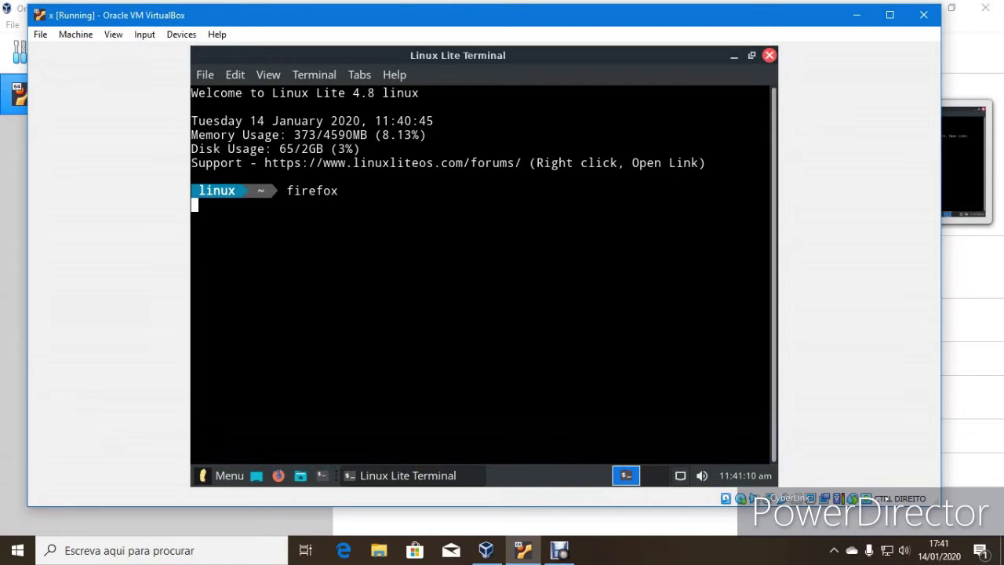
{"action": "left_click", "coordinate": [769, 55]}
{"action": "left_click", "coordinate": [540, 331]}
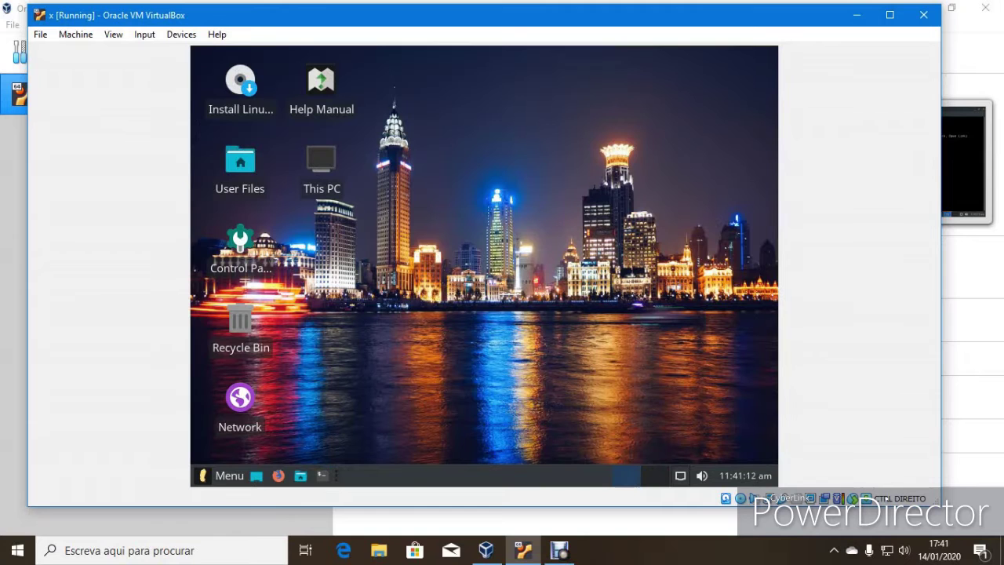
Open Install/Remove Software from the System category and look through the full package list.
{"action": "left_click", "coordinate": [224, 475]}
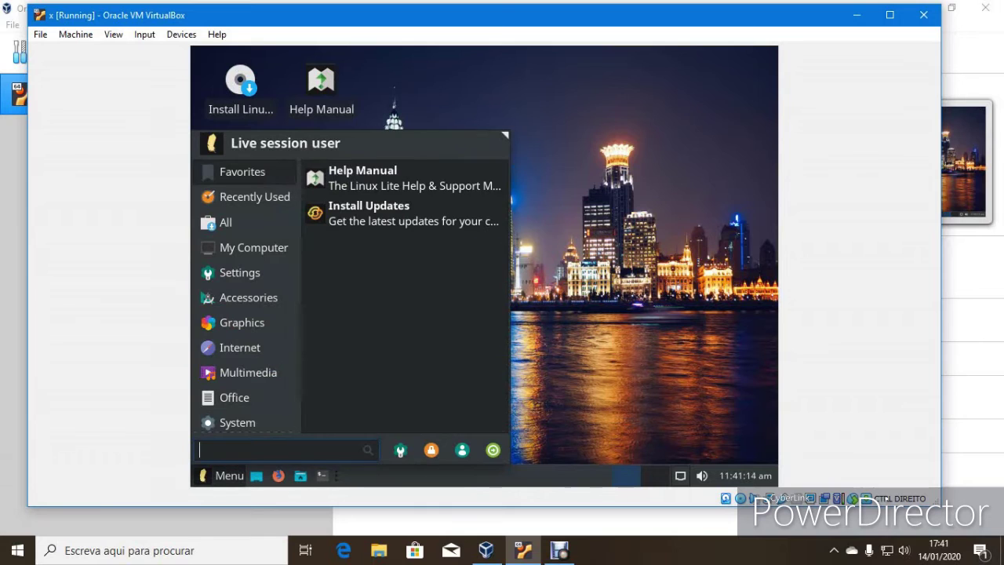
{"action": "left_click", "coordinate": [238, 422]}
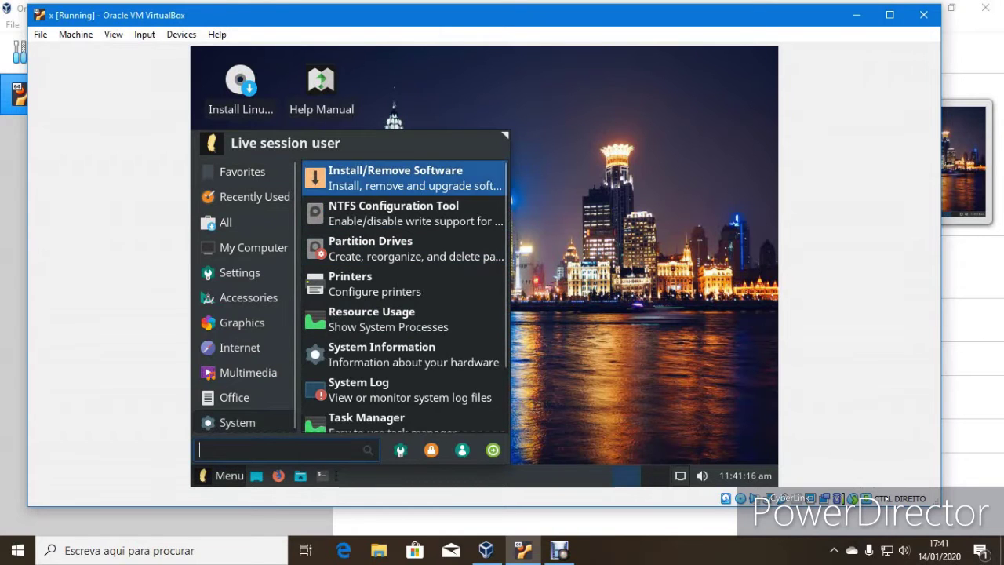
{"action": "left_click", "coordinate": [404, 178]}
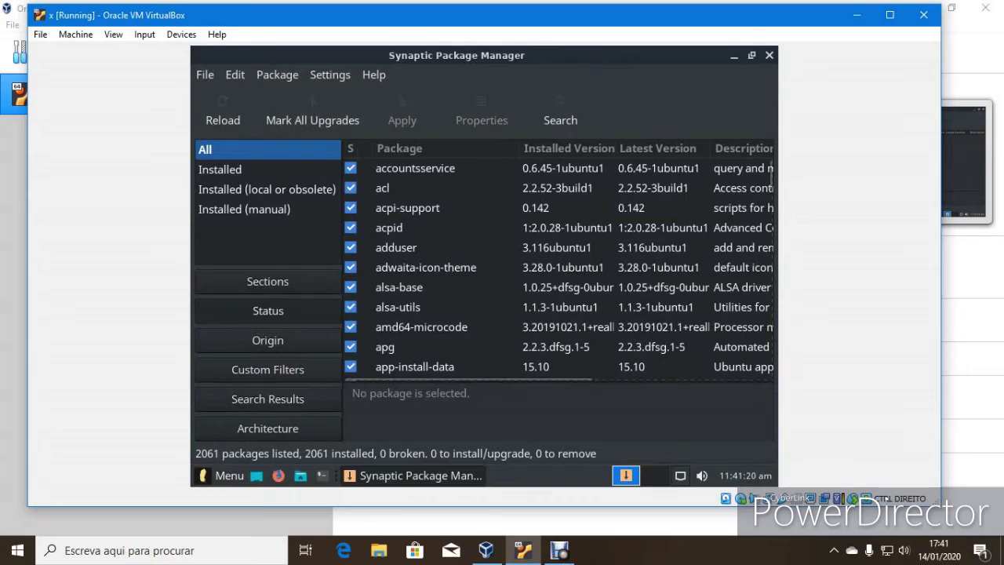
{"action": "scroll", "coordinate": [559, 266], "scroll_direction": "down", "scroll_amount": 3}
{"action": "scroll", "coordinate": [559, 266], "scroll_direction": "down", "scroll_amount": 6}
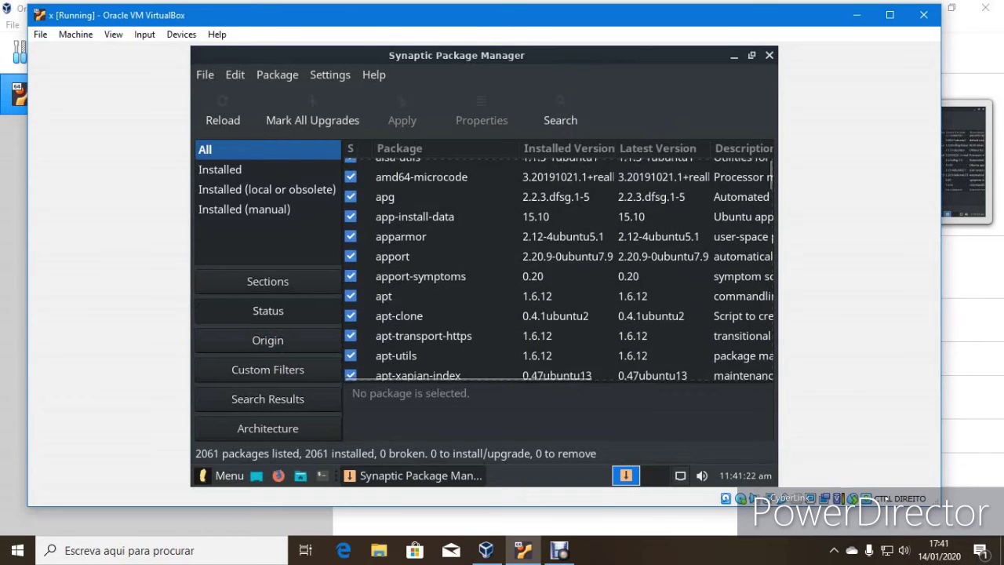
{"action": "scroll", "coordinate": [558, 267], "scroll_direction": "down", "scroll_amount": 5}
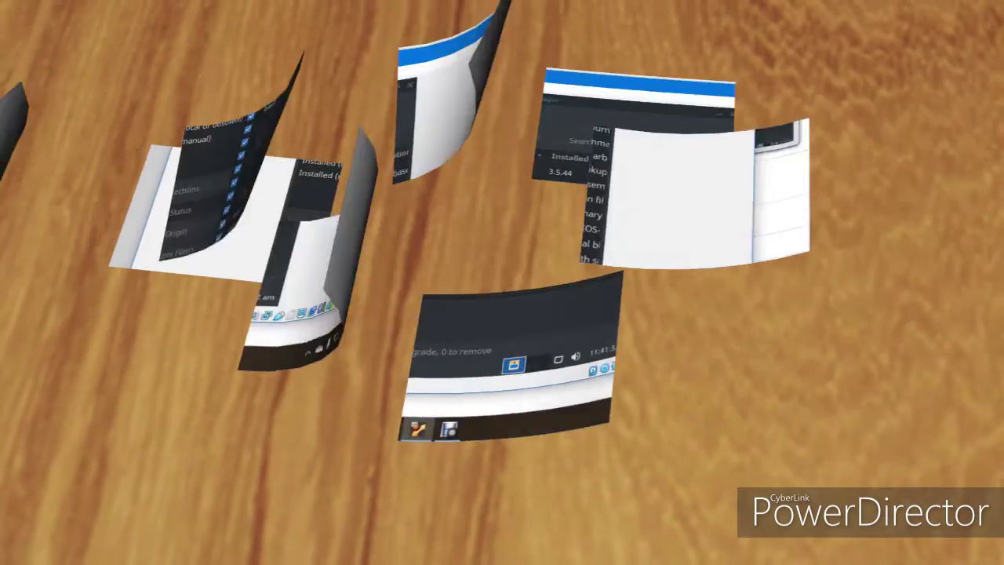
Search the packages for kde, look through the results and close Synaptic Package Manager.
{"action": "key", "text": "Return"}
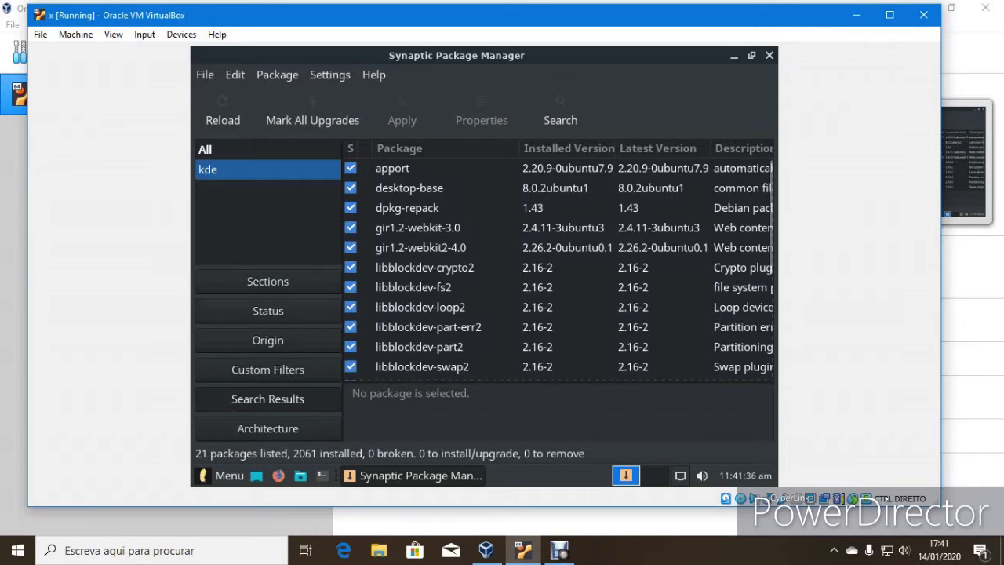
{"action": "scroll", "coordinate": [558, 267], "scroll_direction": "down", "scroll_amount": 2}
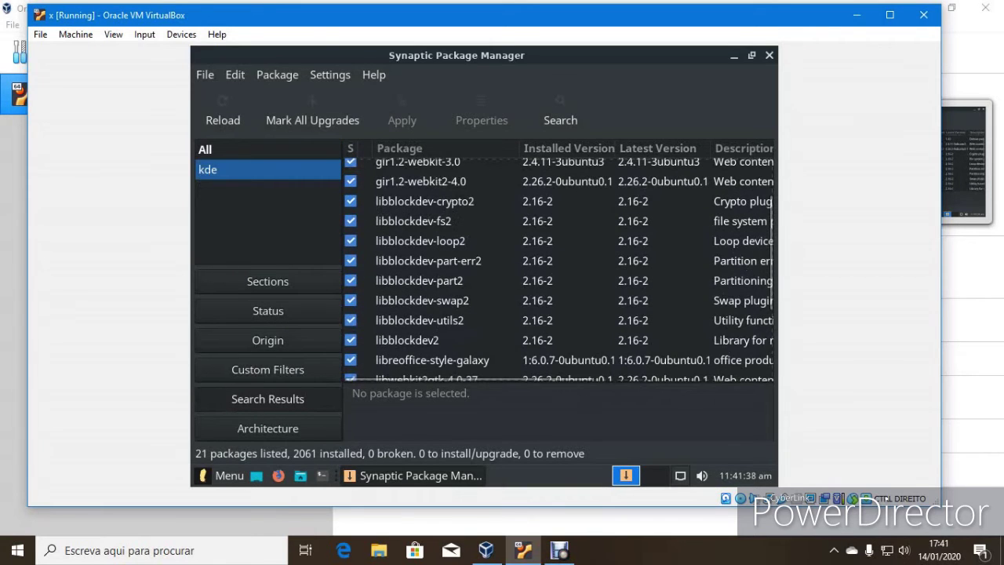
{"action": "left_click", "coordinate": [768, 54]}
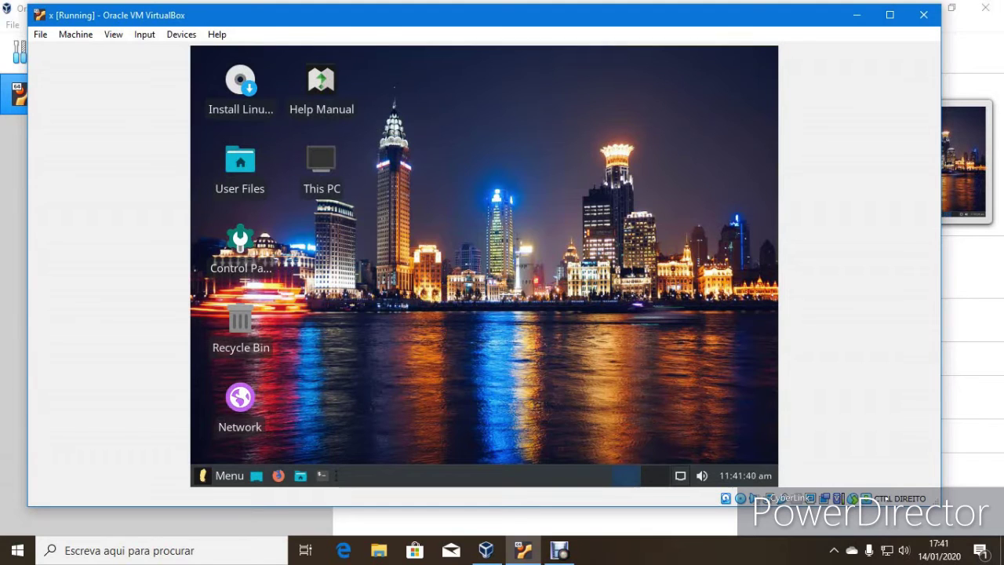
Look through the Multimedia and Office categories of the guest's application menu.
{"action": "left_click", "coordinate": [221, 476]}
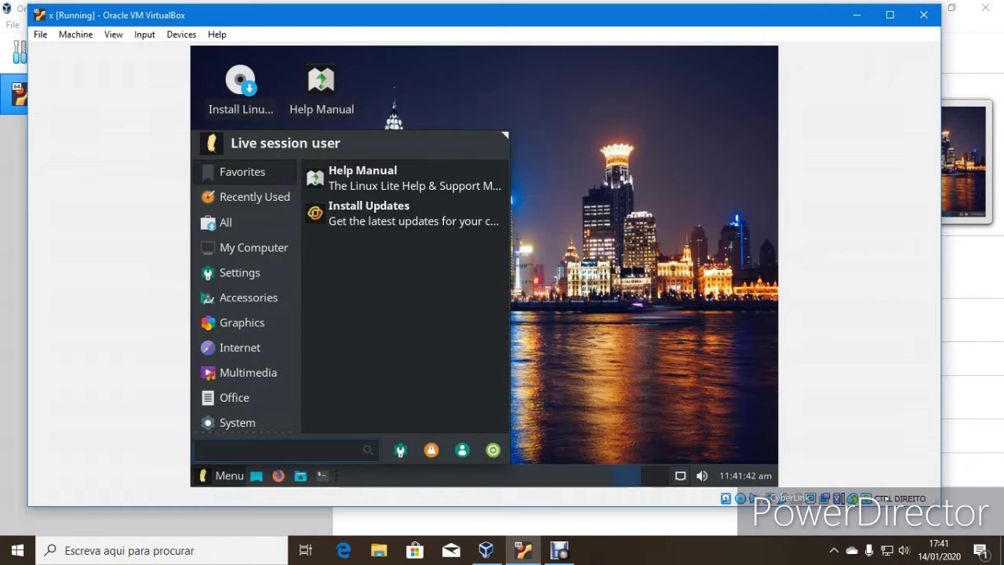
{"action": "mouse_move", "coordinate": [243, 371]}
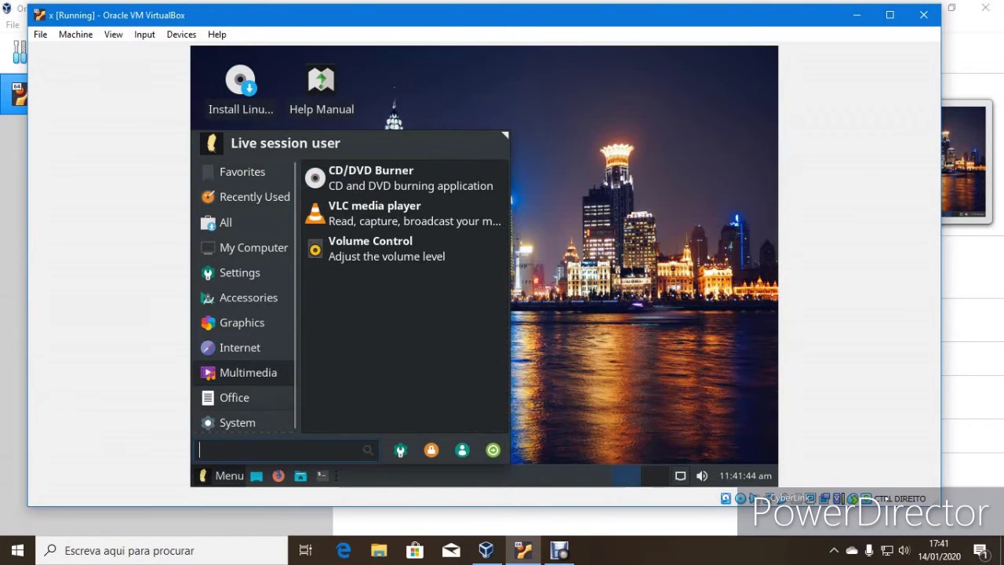
{"action": "mouse_move", "coordinate": [234, 397]}
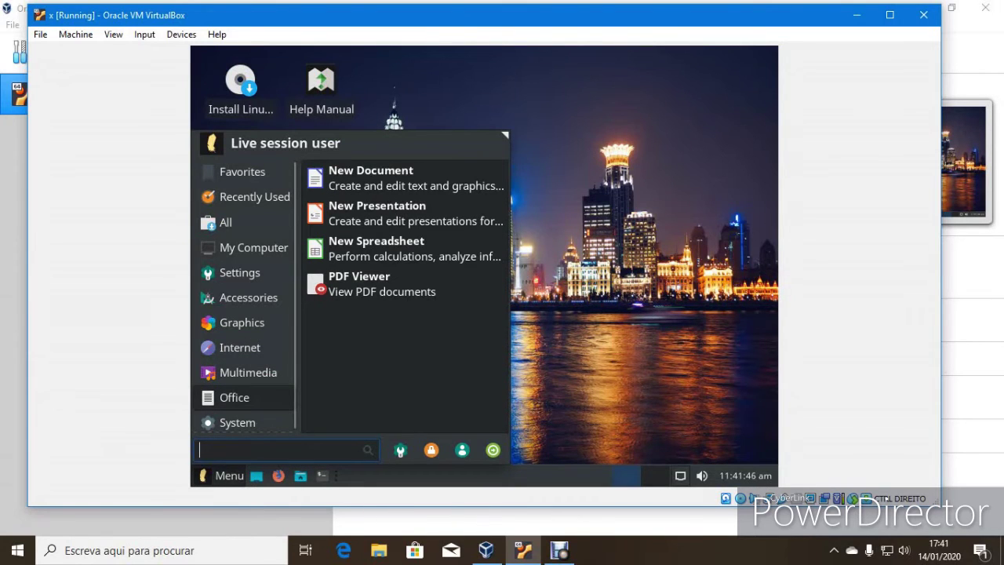
{"action": "left_click", "coordinate": [523, 550]}
{"action": "left_click", "coordinate": [559, 549]}
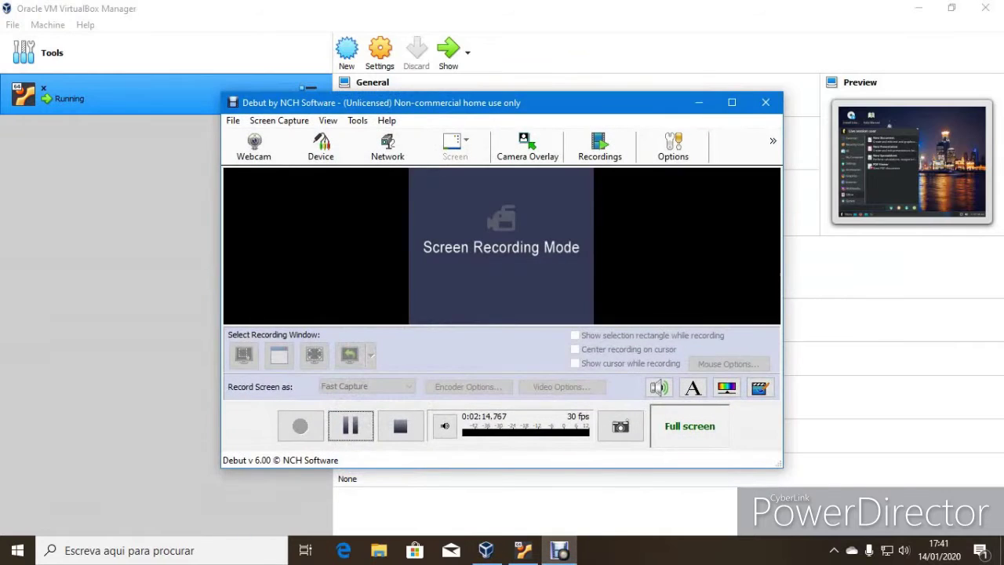
{"action": "left_click", "coordinate": [350, 426]}
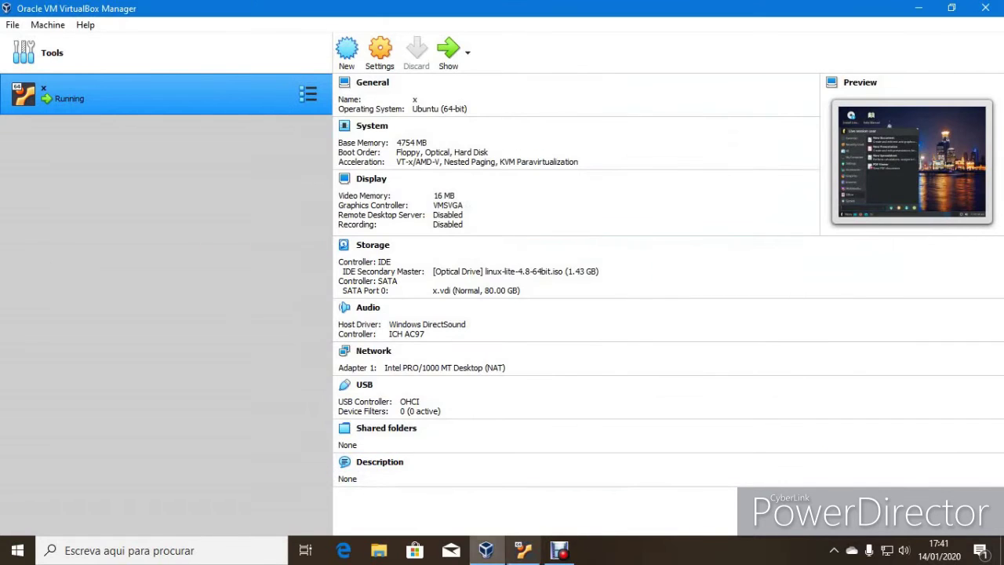
{"action": "left_click", "coordinate": [523, 550]}
{"action": "left_click", "coordinate": [523, 549]}
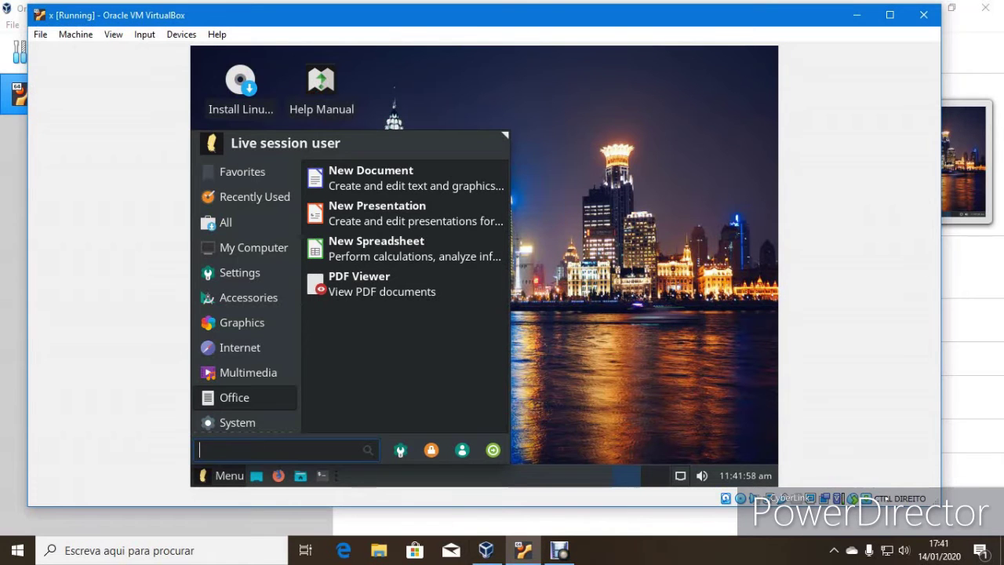
Launch GNU Image Manipulation Program from the Graphics category and look through the System category while it loads.
{"action": "mouse_move", "coordinate": [241, 323]}
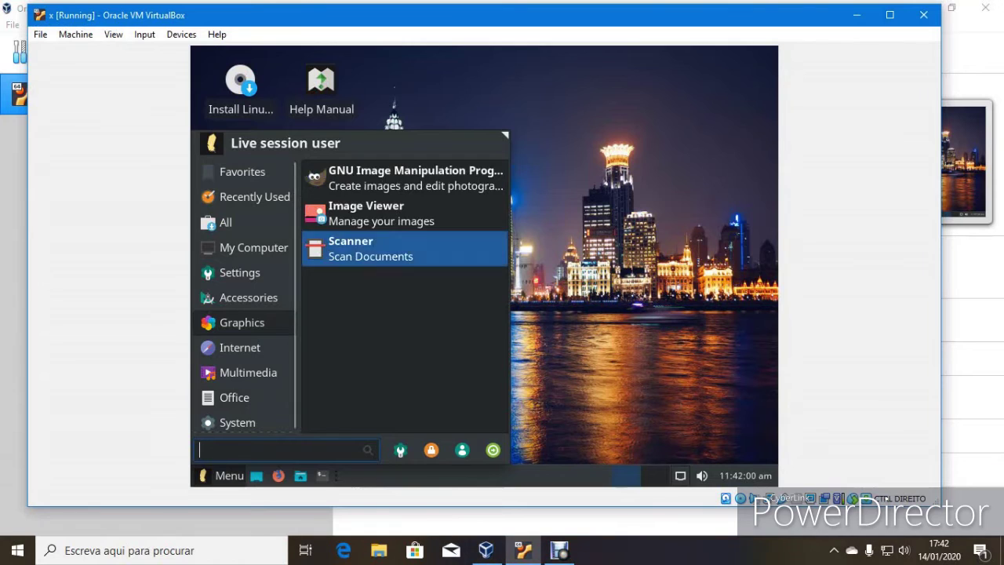
{"action": "left_click", "coordinate": [406, 178]}
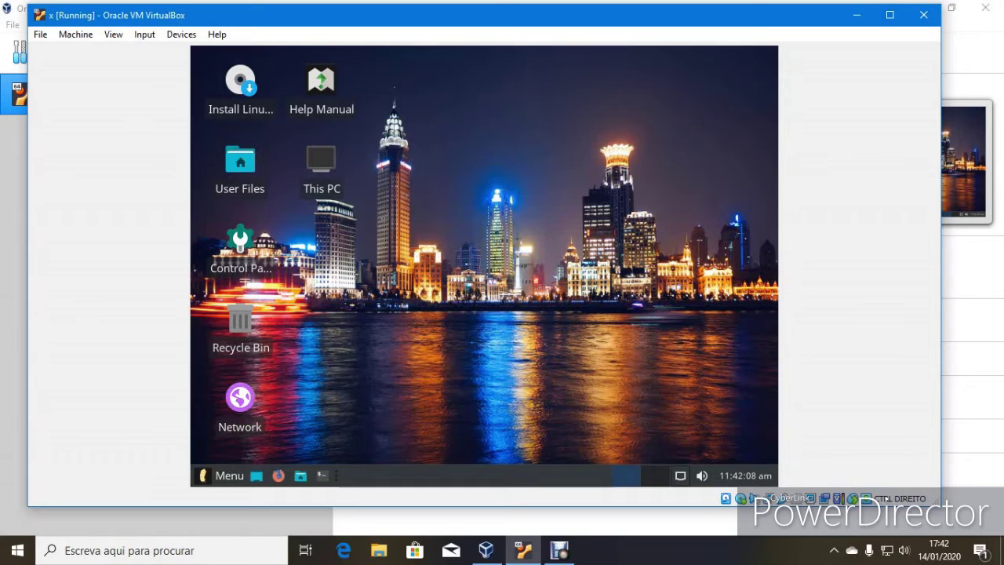
{"action": "left_click", "coordinate": [221, 475]}
{"action": "left_click", "coordinate": [237, 423]}
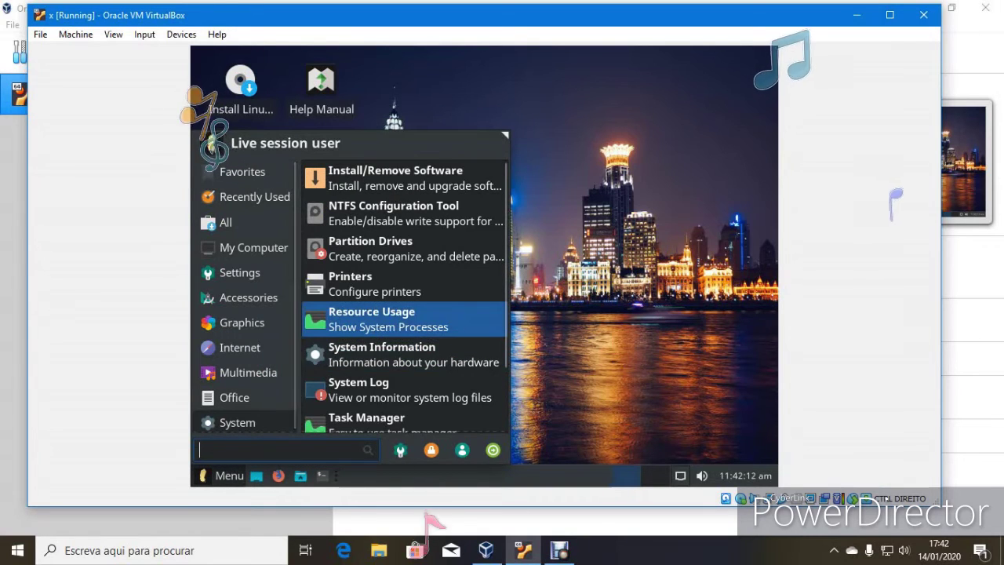
{"action": "key", "text": "Down"}
{"action": "key", "text": "Return"}
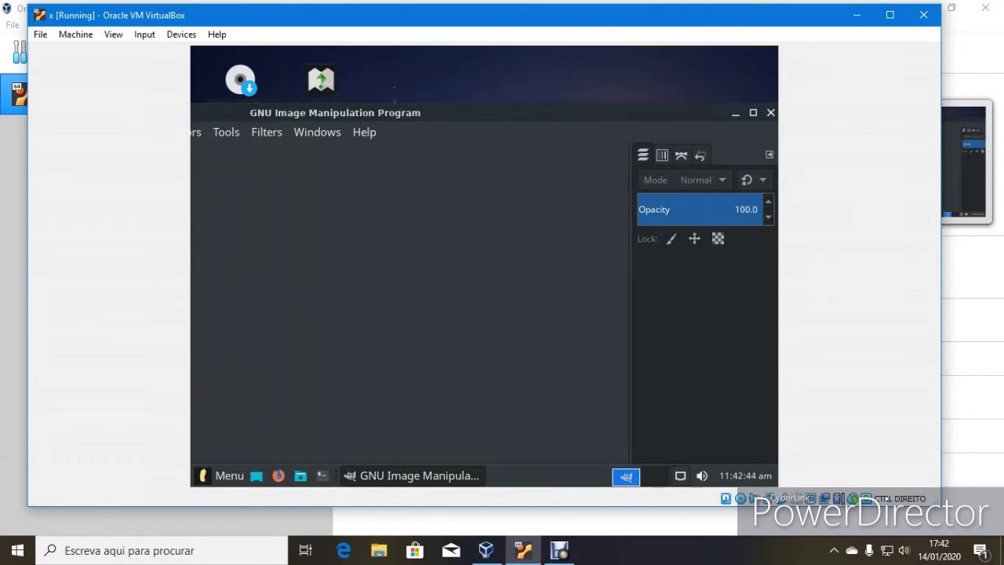
Close GNU Image Manipulation Program, then view the drives in This PC and close the file manager.
{"action": "left_click", "coordinate": [770, 113]}
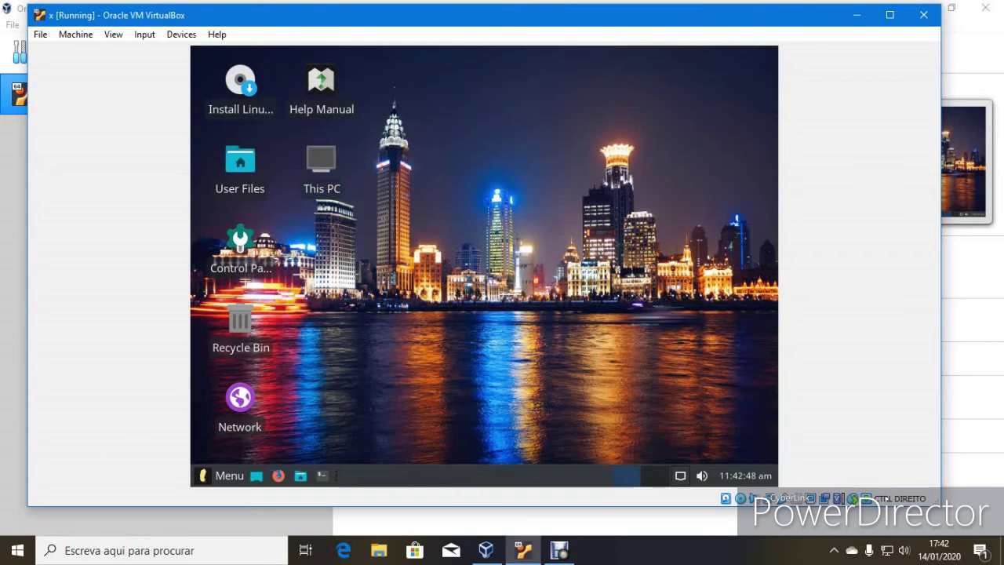
{"action": "double_click", "coordinate": [322, 168]}
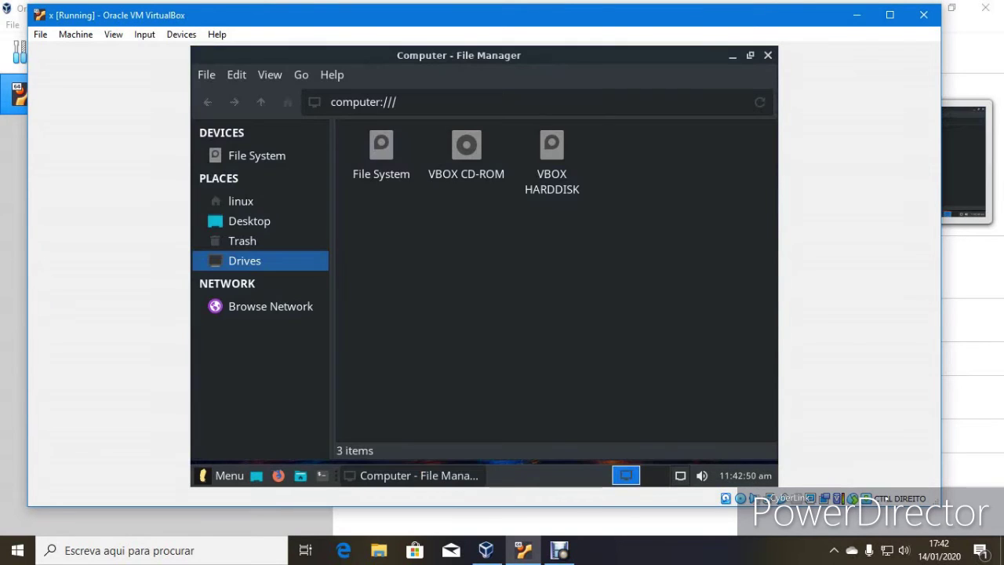
{"action": "left_click", "coordinate": [767, 55]}
Open the Help Manual, read the Customizing Linux Lite topic in its Customize section, and close the browser.
{"action": "double_click", "coordinate": [321, 86]}
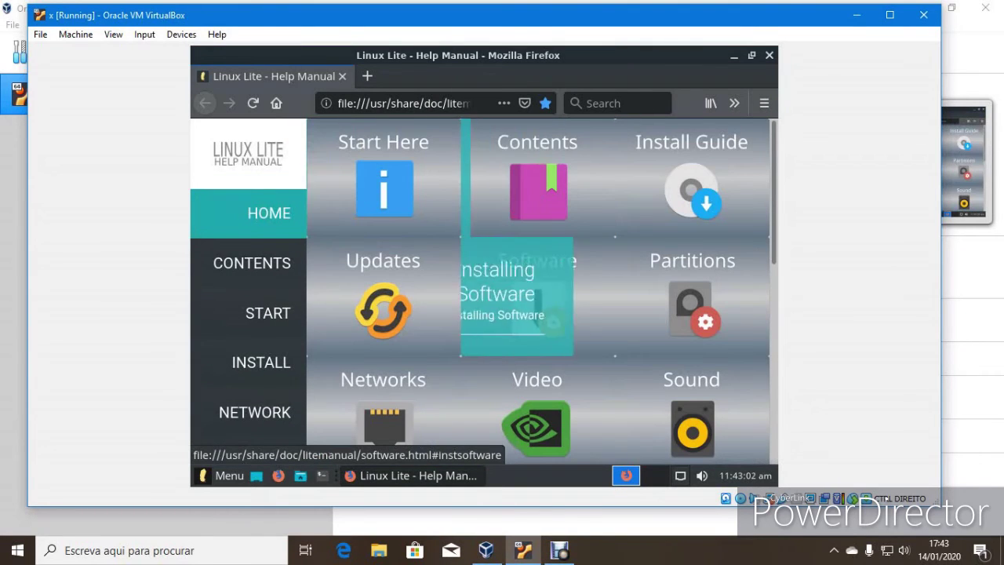
{"action": "scroll", "coordinate": [538, 345], "scroll_direction": "down", "scroll_amount": 1}
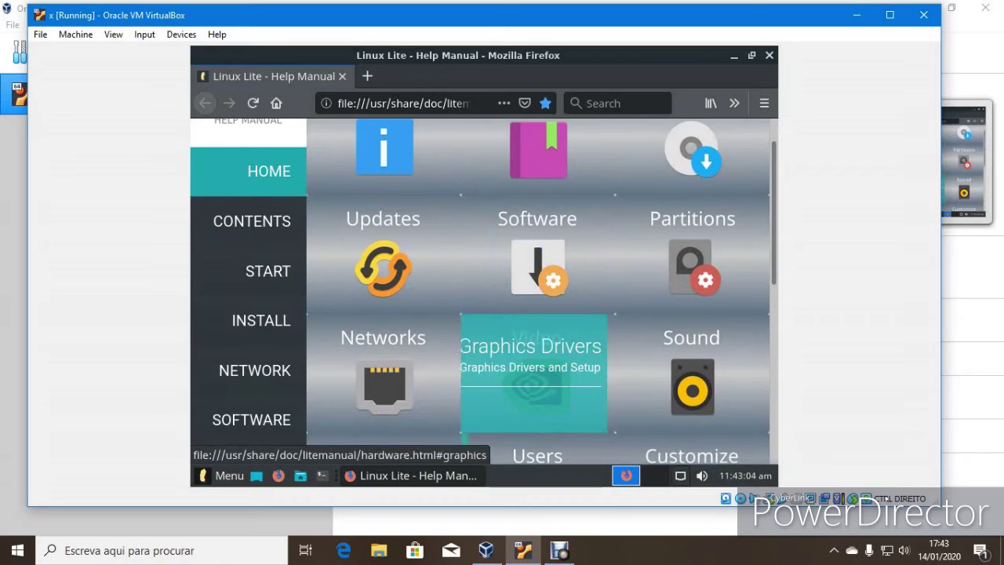
{"action": "scroll", "coordinate": [674, 423], "scroll_direction": "down", "scroll_amount": 1}
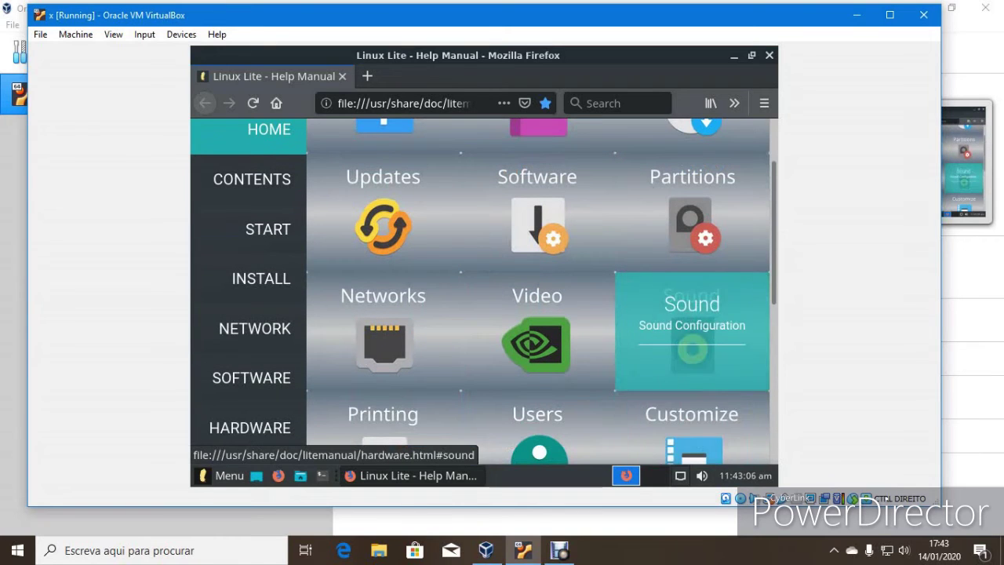
{"action": "left_click", "coordinate": [682, 427]}
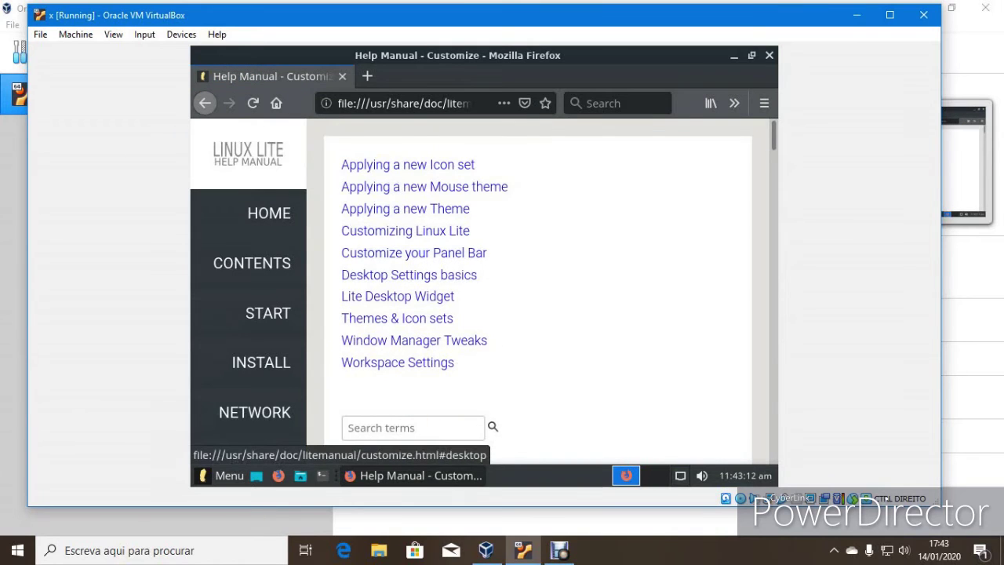
{"action": "left_click", "coordinate": [404, 231]}
{"action": "scroll", "coordinate": [470, 298], "scroll_direction": "down", "scroll_amount": 3}
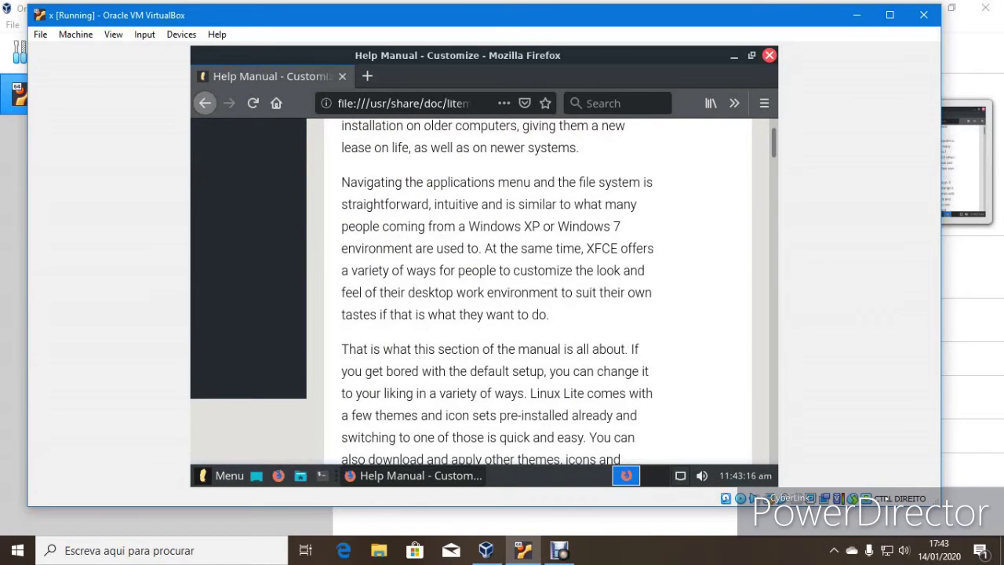
{"action": "left_click", "coordinate": [769, 55]}
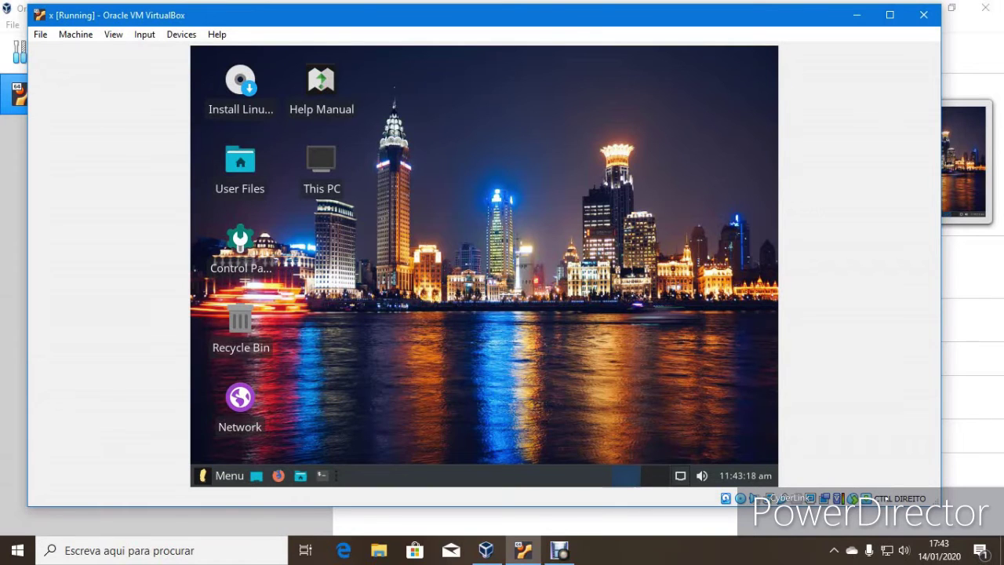
Start the Linux Lite installer from the guest's desktop.
{"action": "left_click", "coordinate": [219, 476]}
{"action": "left_click", "coordinate": [219, 475]}
{"action": "left_click", "coordinate": [240, 81]}
{"action": "left_click", "coordinate": [470, 235]}
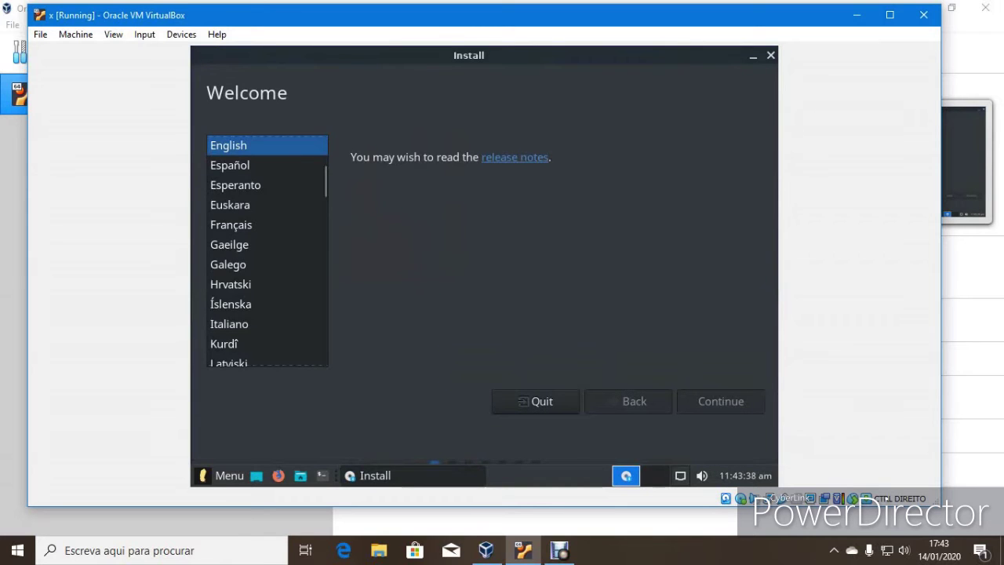
Choose Português as the installer language and continue to the installation type page.
{"action": "scroll", "coordinate": [267, 249], "scroll_direction": "down", "scroll_amount": 2}
{"action": "scroll", "coordinate": [266, 249], "scroll_direction": "down", "scroll_amount": 4}
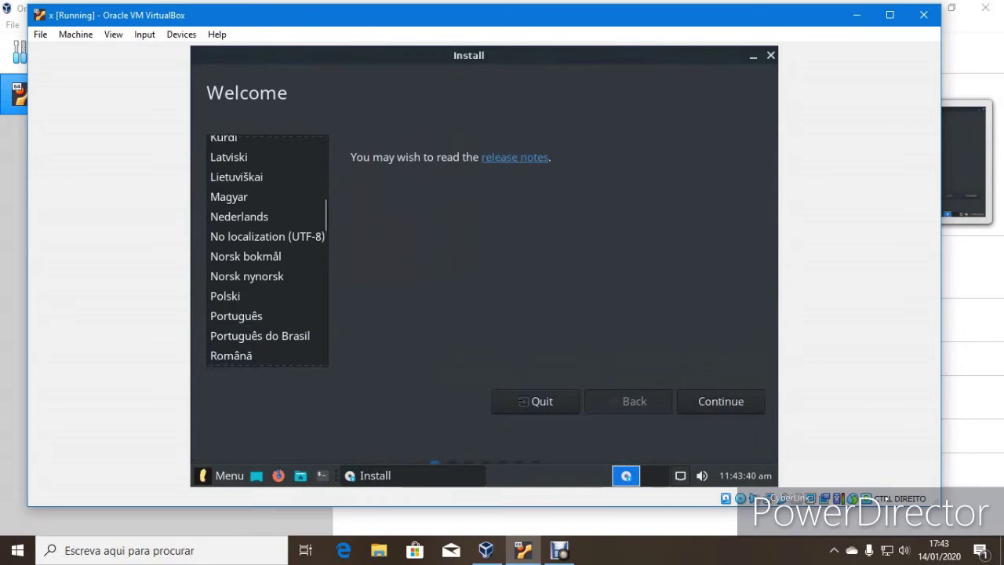
{"action": "left_click", "coordinate": [236, 314]}
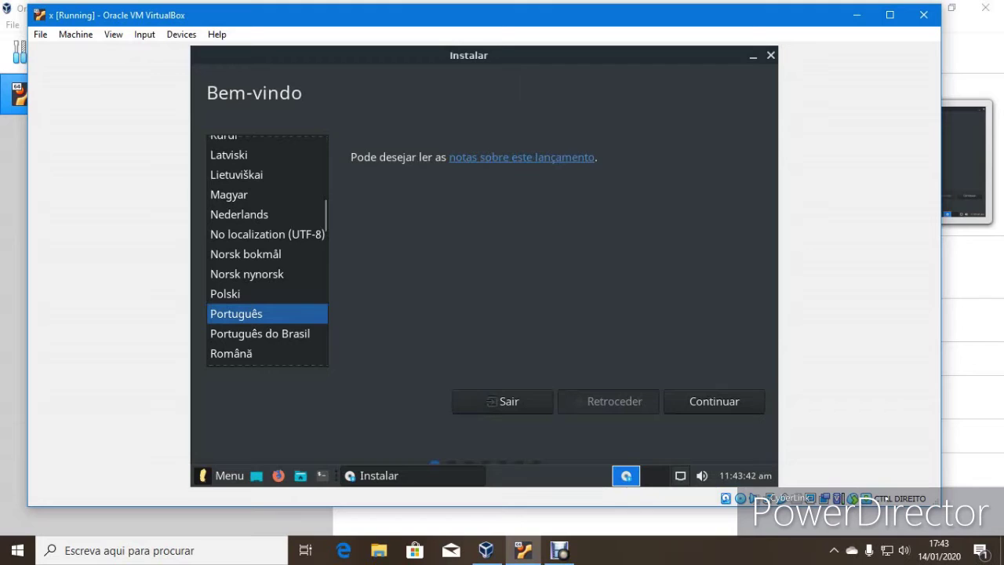
{"action": "left_click", "coordinate": [713, 402]}
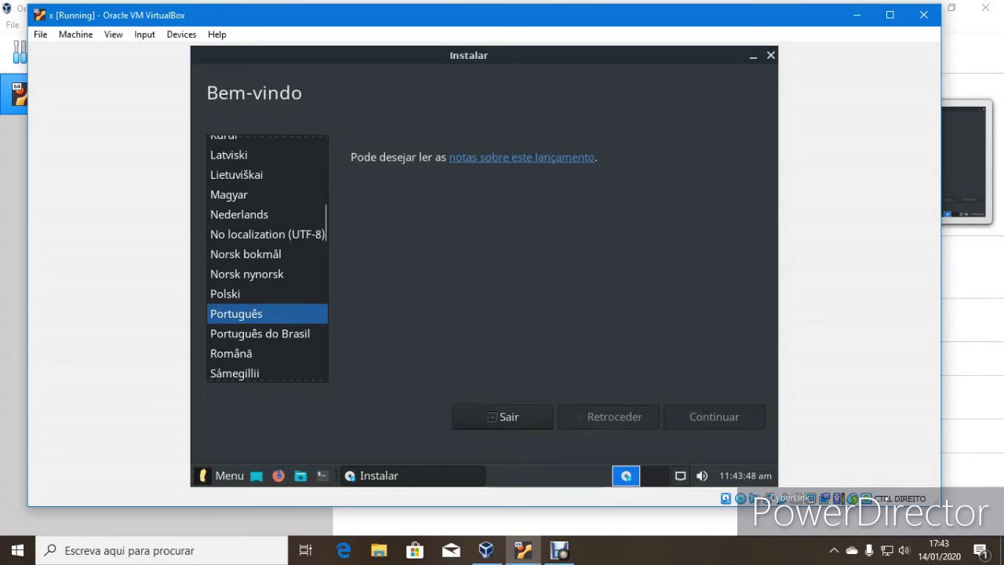
{"action": "key", "text": "Return"}
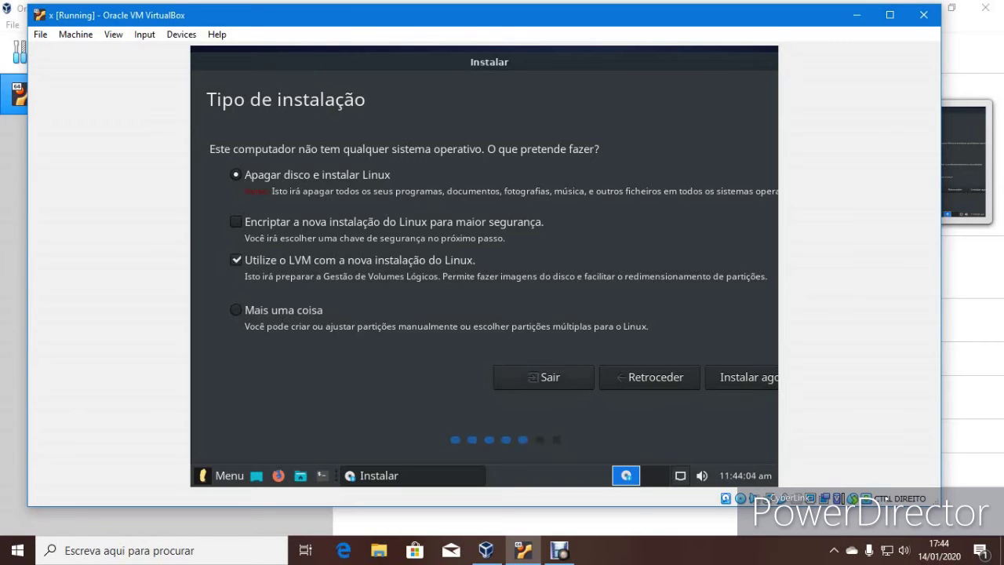
Shift the installer window so all its controls fit on screen, then quit the installation.
{"action": "left_click_drag", "start_coordinate": [566, 58], "coordinate": [394, 94]}
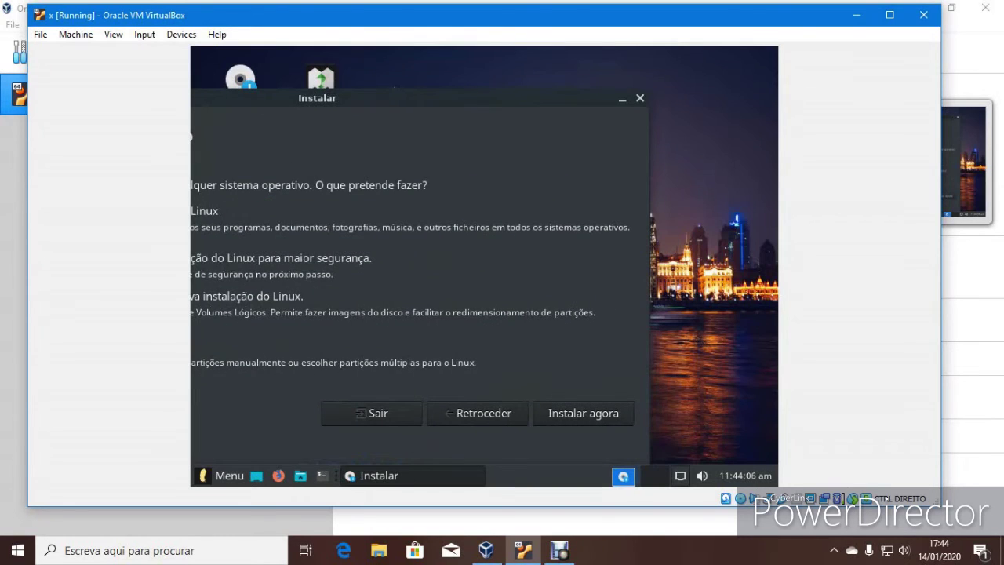
{"action": "left_click", "coordinate": [640, 98]}
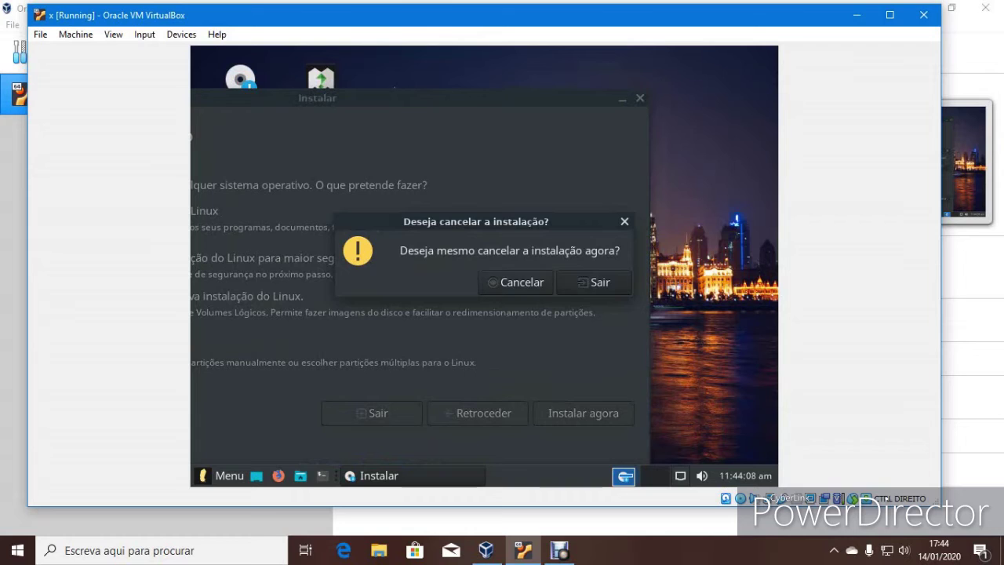
{"action": "left_click", "coordinate": [595, 282]}
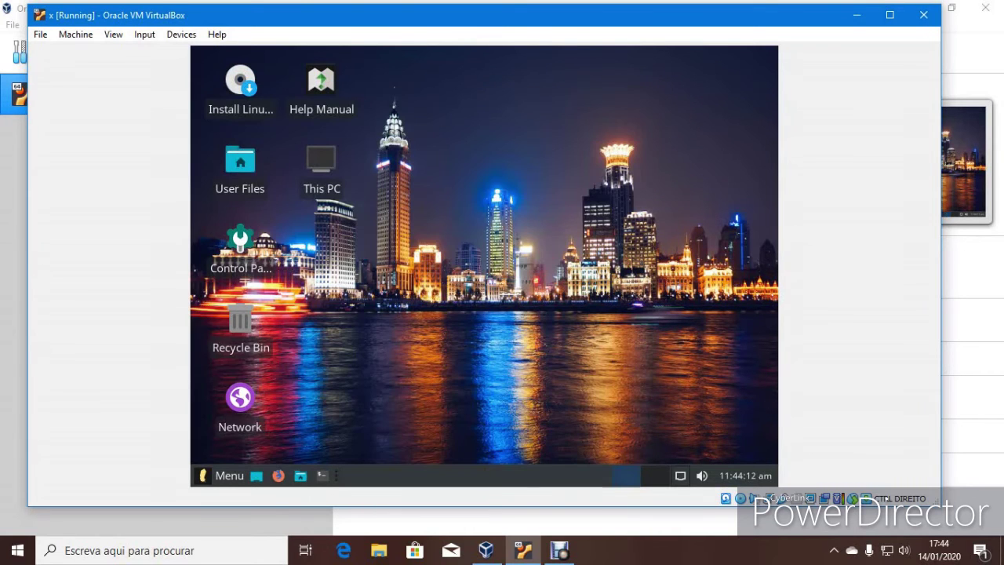
Open Catfish from the Accessories category, search the linux folder for firefox, and close the search window.
{"action": "key", "text": "super"}
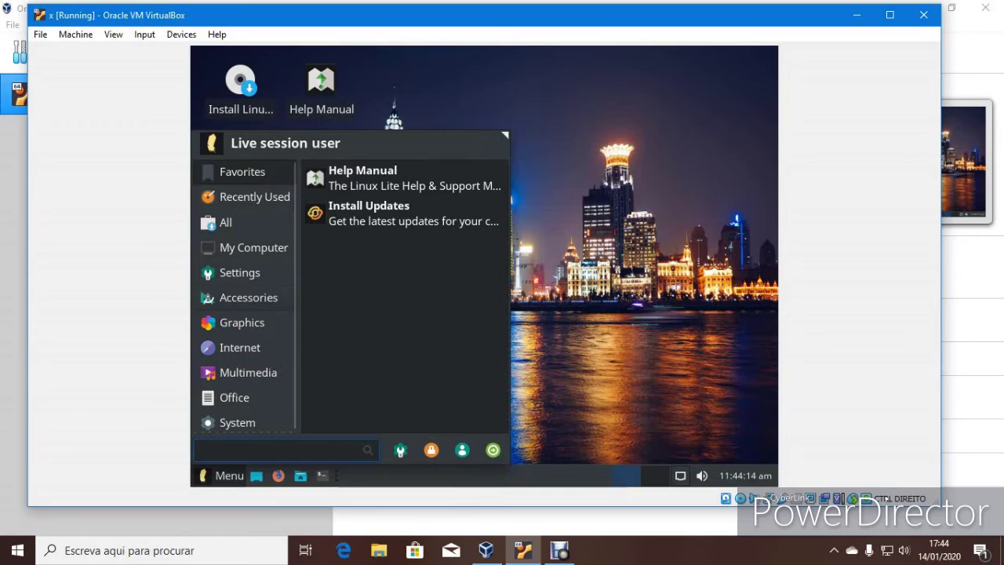
{"action": "left_click", "coordinate": [248, 298]}
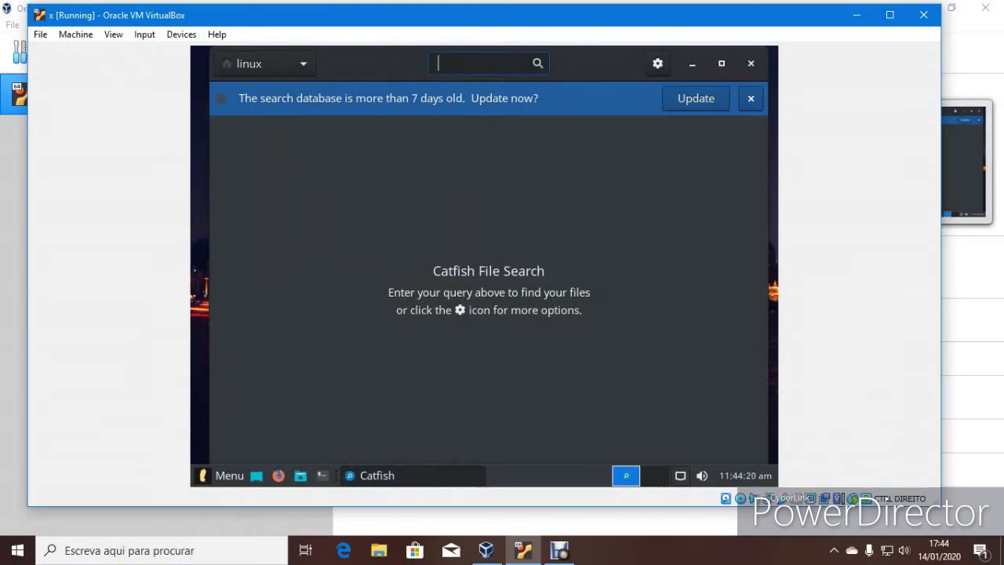
{"action": "type", "text": "firefox"}
{"action": "key", "text": "Return"}
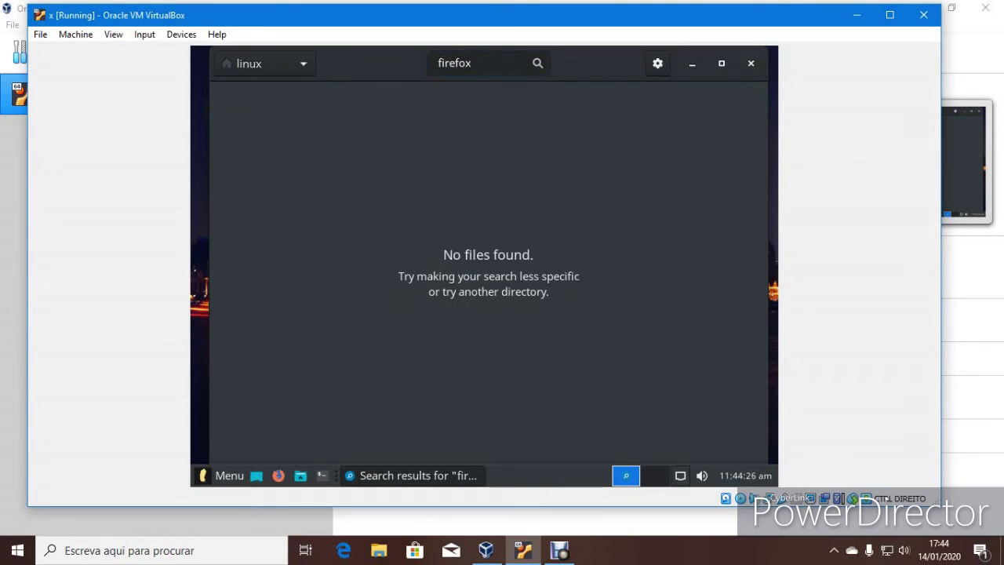
{"action": "left_click", "coordinate": [750, 63]}
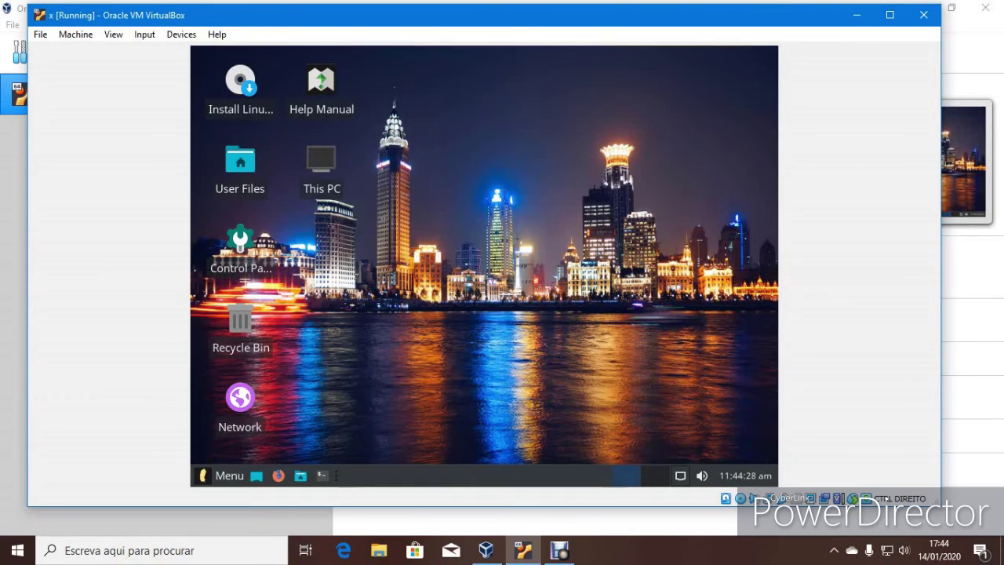
Open the guest's Display settings from the Settings category and try the 2560x1600 resolution.
{"action": "left_click", "coordinate": [222, 475]}
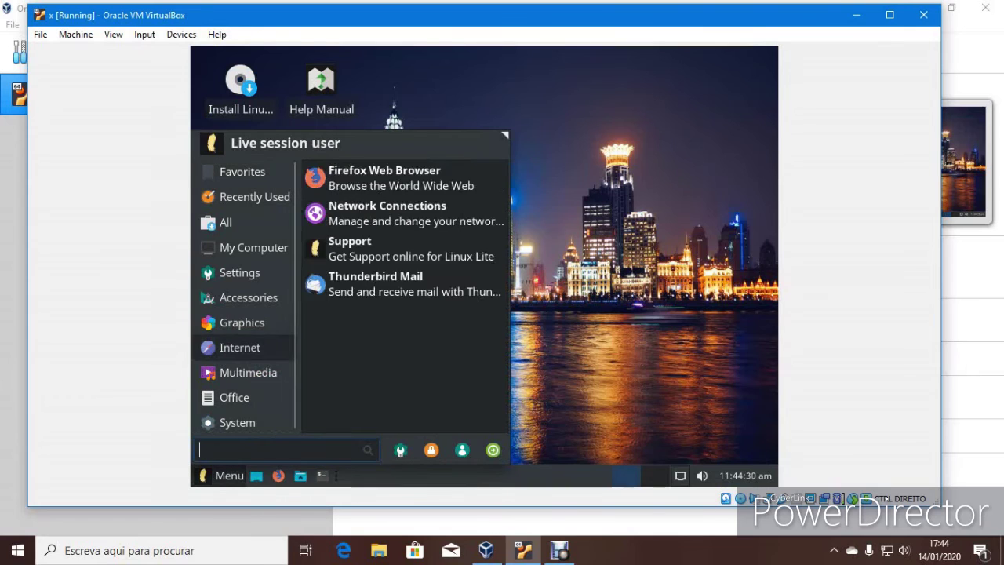
{"action": "mouse_move", "coordinate": [240, 273]}
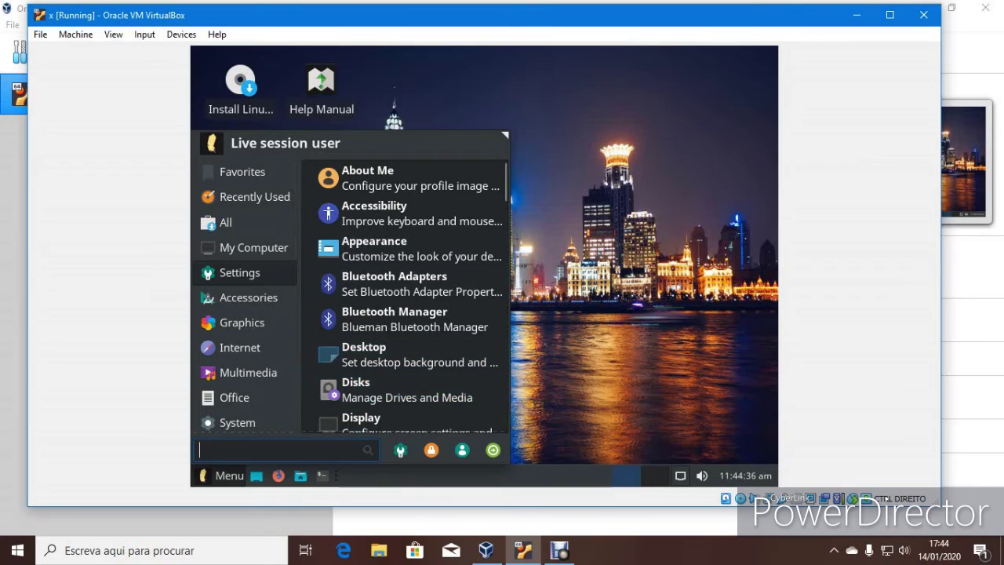
{"action": "left_click", "coordinate": [400, 424]}
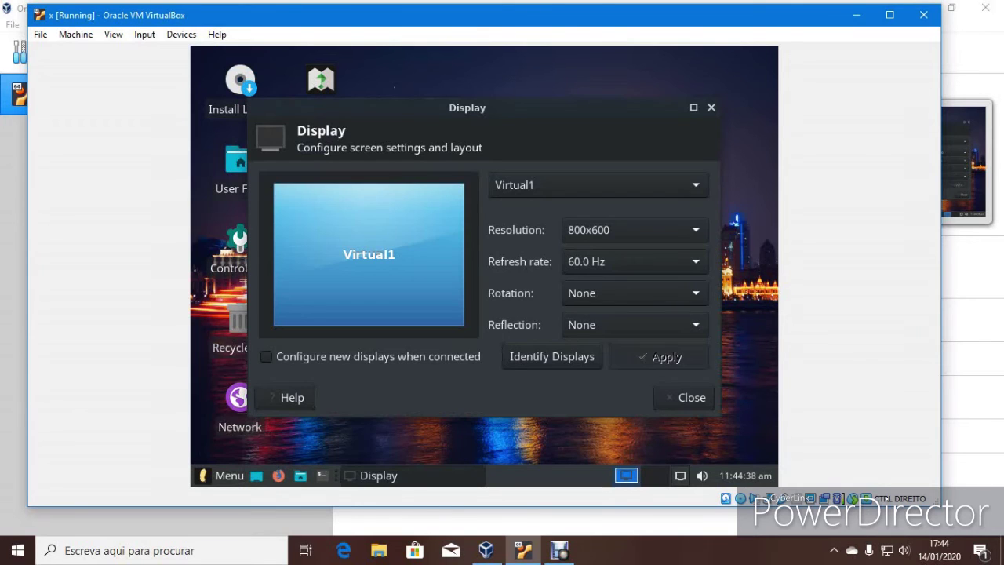
{"action": "left_click", "coordinate": [633, 230]}
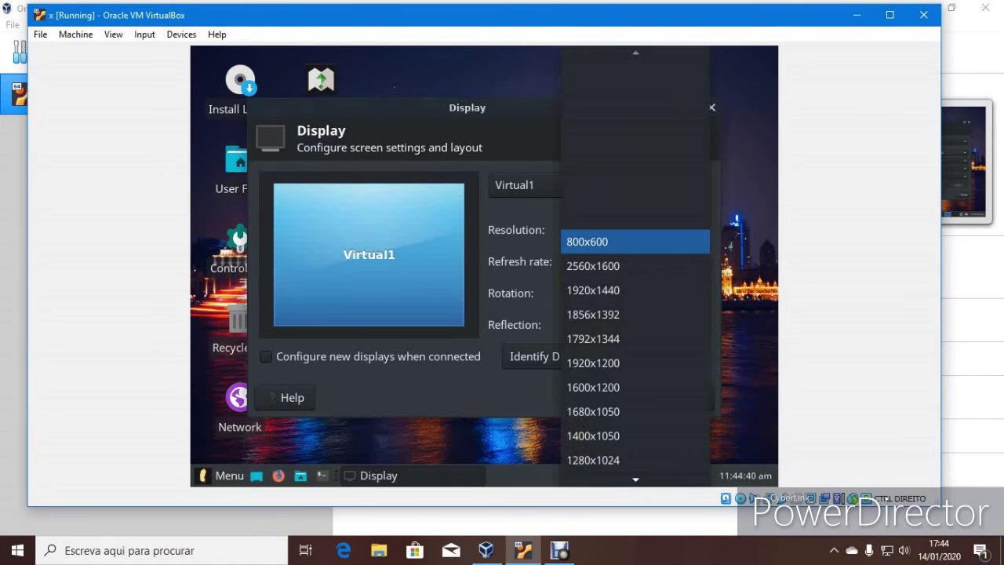
{"action": "left_click", "coordinate": [592, 266]}
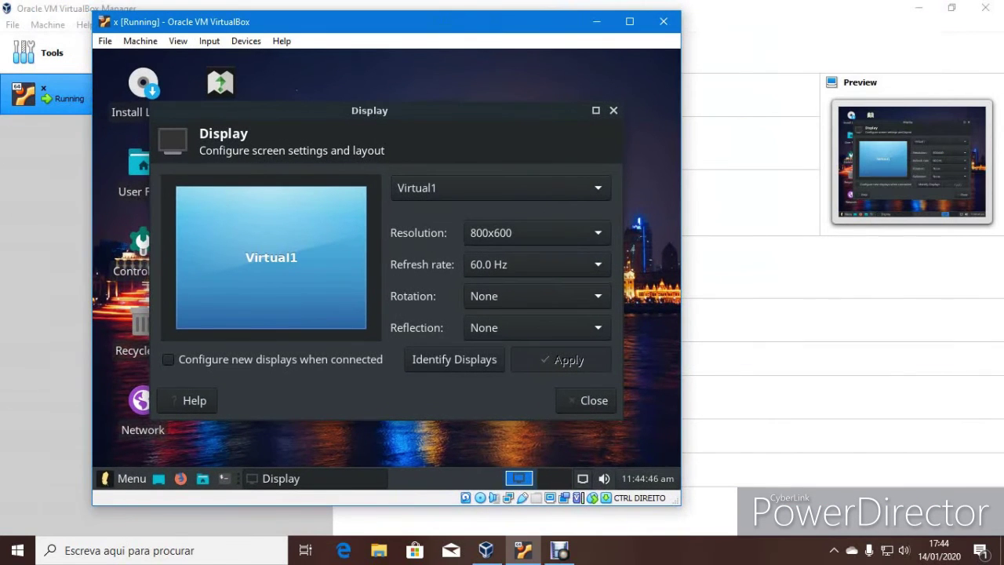
Enlarge the virtual machine window, then repeatedly show and hide the calendar of the guest's clock.
{"action": "left_click_drag", "start_coordinate": [680, 503], "coordinate": [922, 491]}
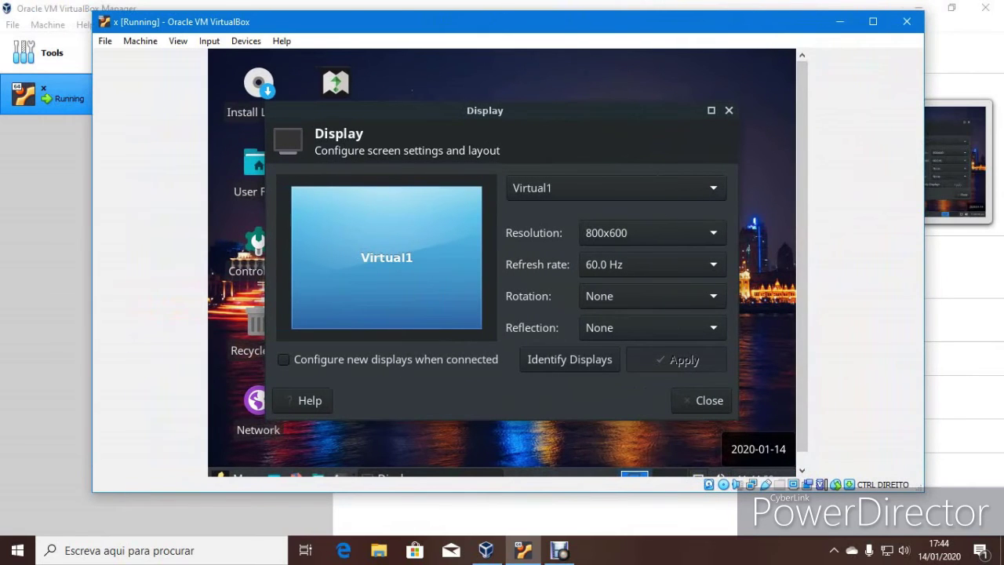
{"action": "left_click", "coordinate": [756, 474]}
{"action": "left_click", "coordinate": [756, 474]}
{"action": "left_click", "coordinate": [757, 474]}
{"action": "left_click", "coordinate": [757, 474]}
{"action": "left_click", "coordinate": [758, 474]}
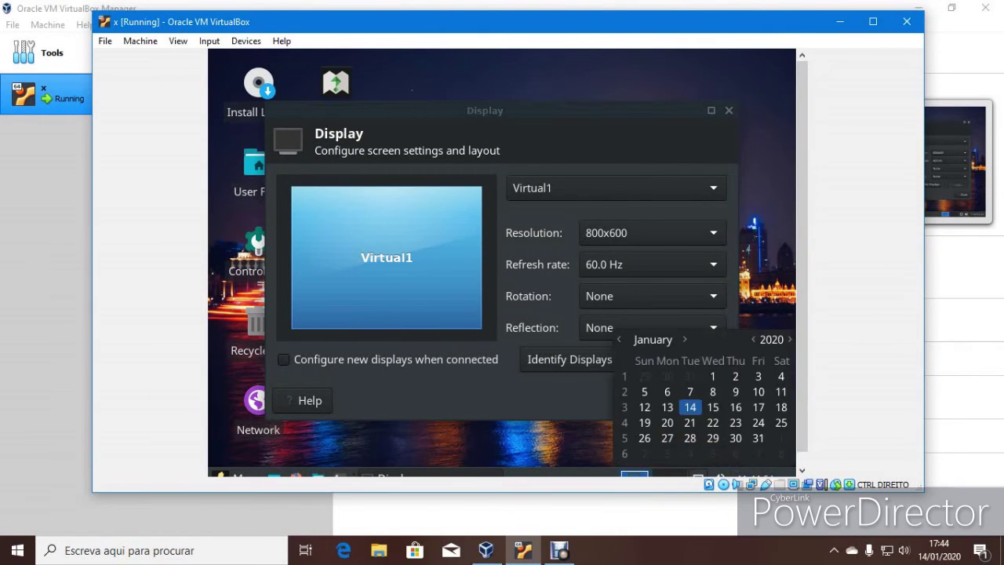
{"action": "left_click", "coordinate": [757, 474]}
{"action": "left_click", "coordinate": [757, 474]}
{"action": "left_click", "coordinate": [758, 473]}
{"action": "left_click", "coordinate": [758, 473]}
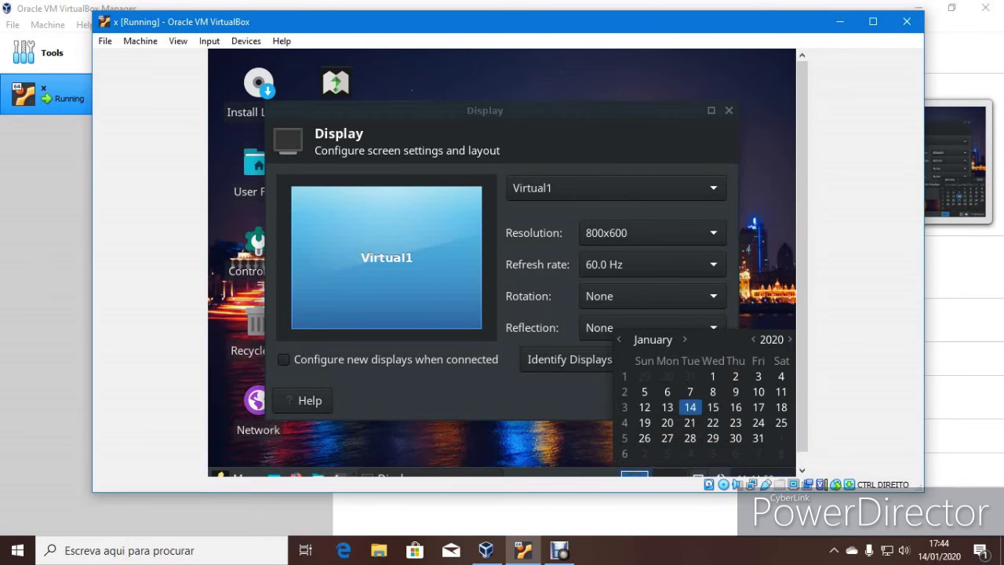
{"action": "left_click", "coordinate": [757, 473]}
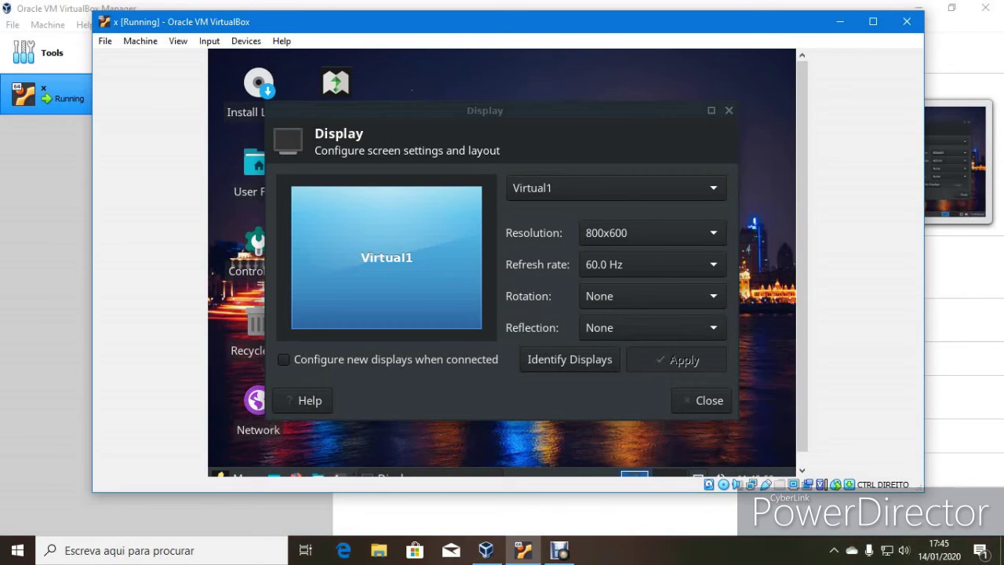
Maximize the virtual machine window and check the guest clock's calendar and context options.
{"action": "left_click", "coordinate": [873, 21]}
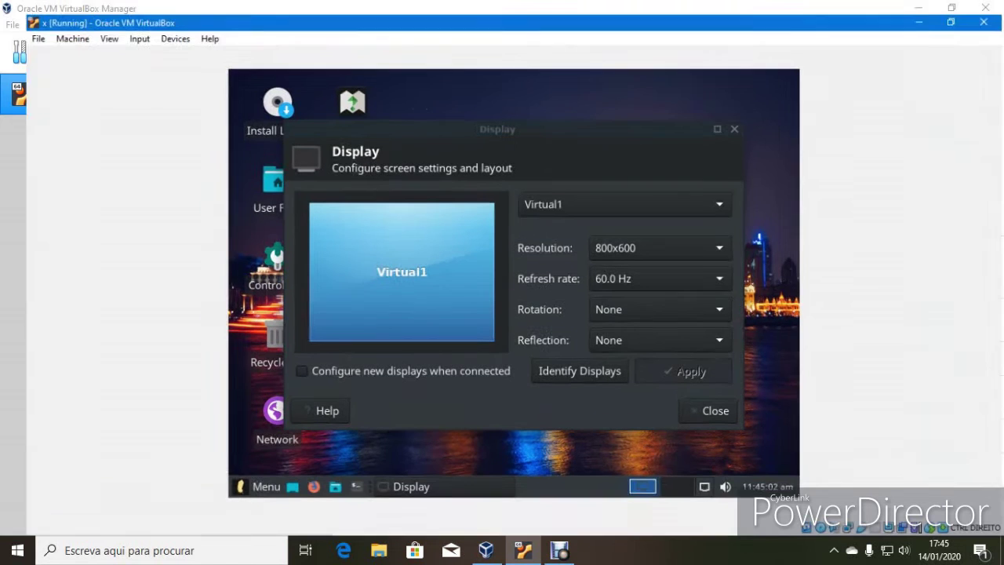
{"action": "left_click", "coordinate": [763, 486]}
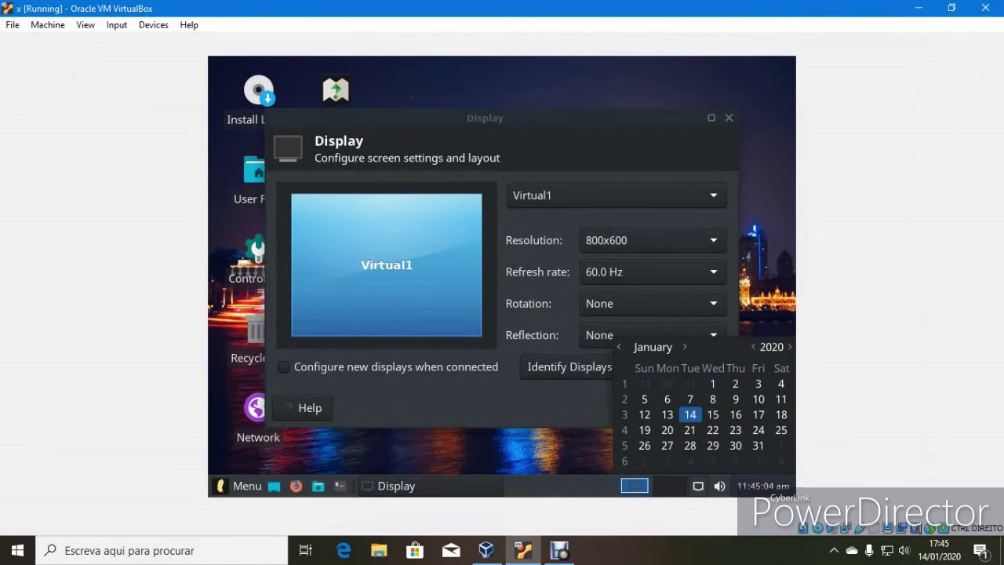
{"action": "left_click", "coordinate": [763, 486]}
{"action": "left_click", "coordinate": [763, 486]}
{"action": "left_click", "coordinate": [239, 486]}
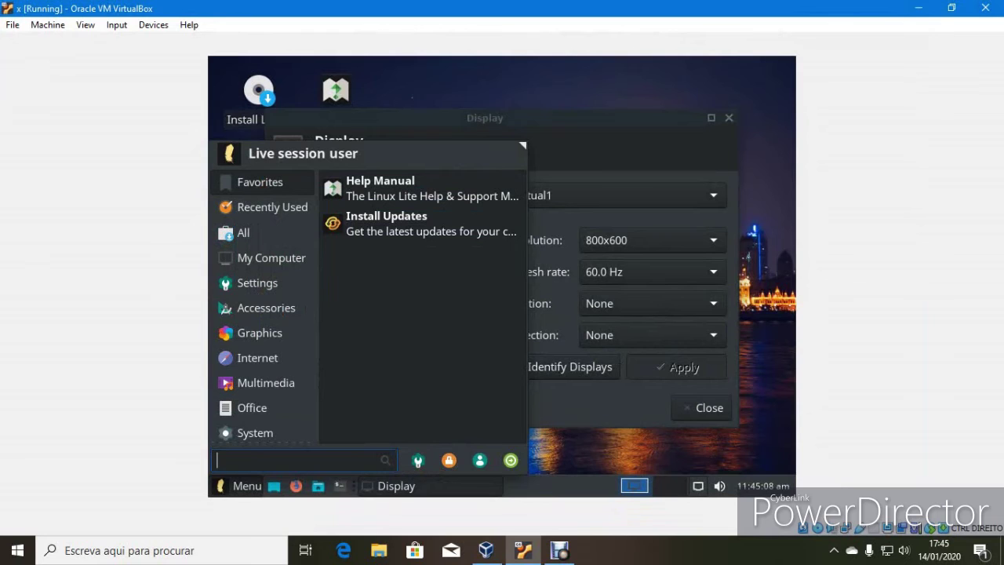
{"action": "left_click", "coordinate": [763, 486]}
{"action": "left_click", "coordinate": [763, 486]}
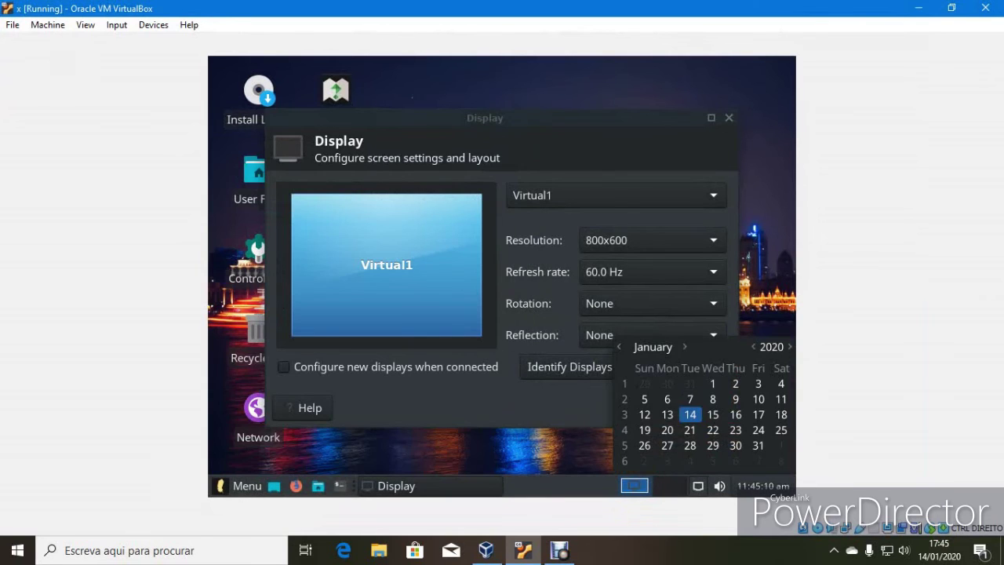
{"action": "right_click", "coordinate": [763, 486]}
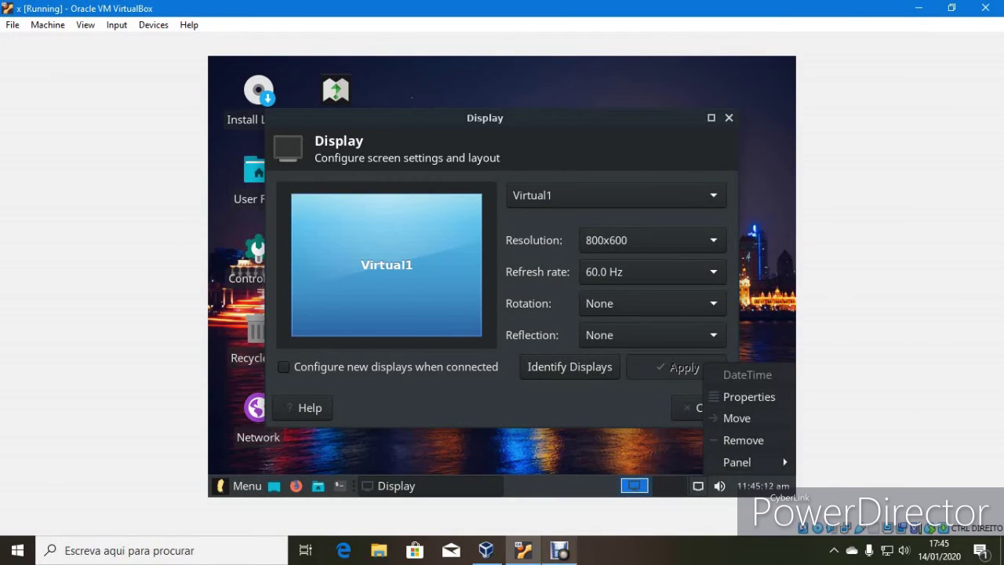
{"action": "left_click", "coordinate": [559, 550]}
{"action": "left_click", "coordinate": [350, 426]}
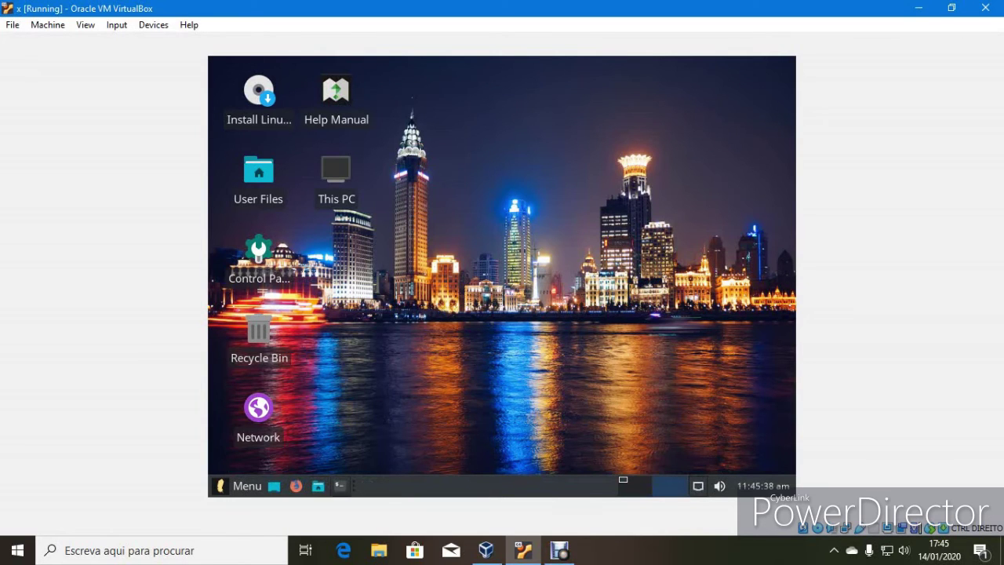
Open several File Manager windows of the linux home folder on the second workspace and resize the Firefox window.
{"action": "left_click", "coordinate": [317, 485]}
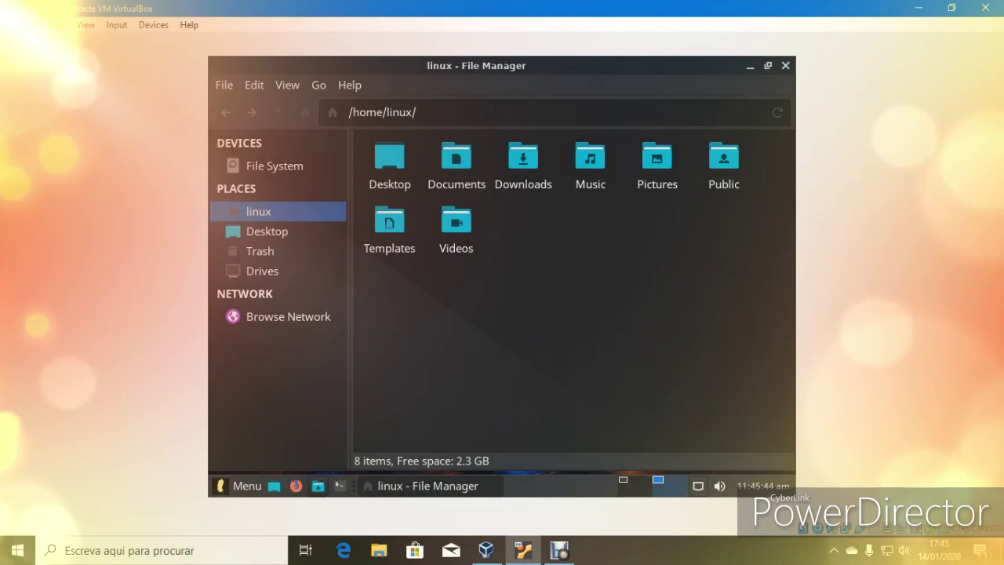
{"action": "left_click", "coordinate": [764, 486]}
{"action": "key", "text": "ctrl+n"}
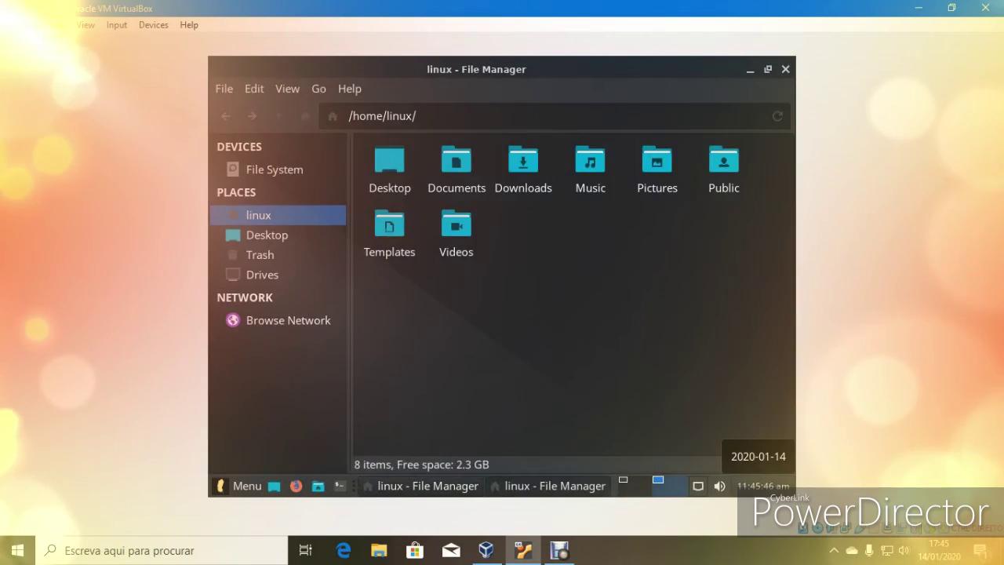
{"action": "key", "text": "ctrl+n"}
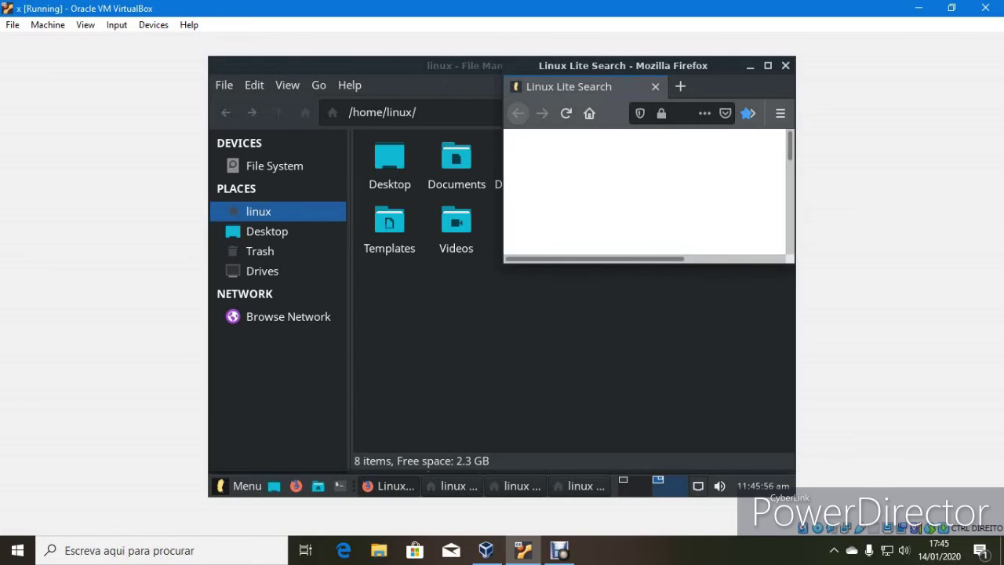
{"action": "left_click_drag", "start_coordinate": [794, 57], "coordinate": [723, 173]}
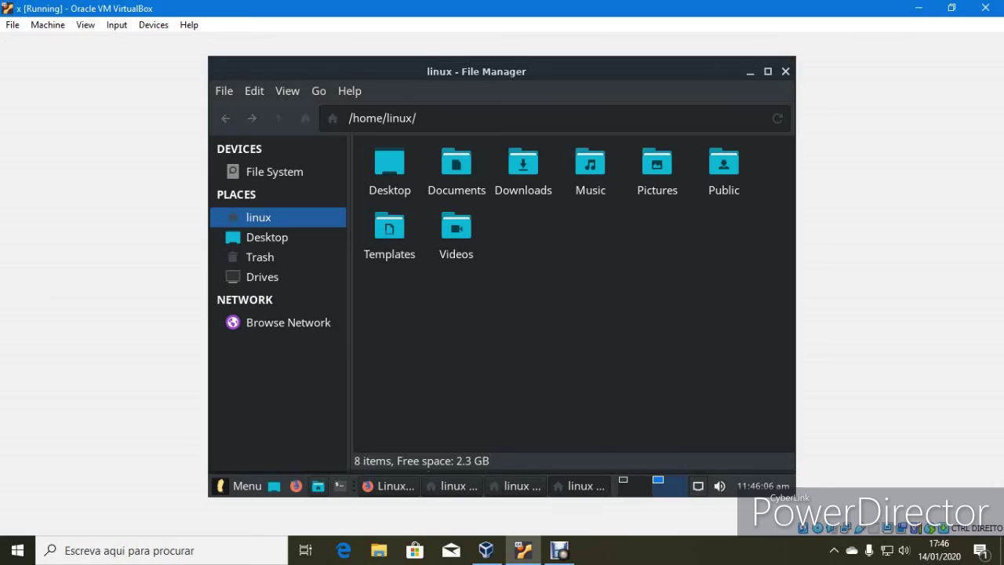
{"action": "key", "text": "ctrl+n"}
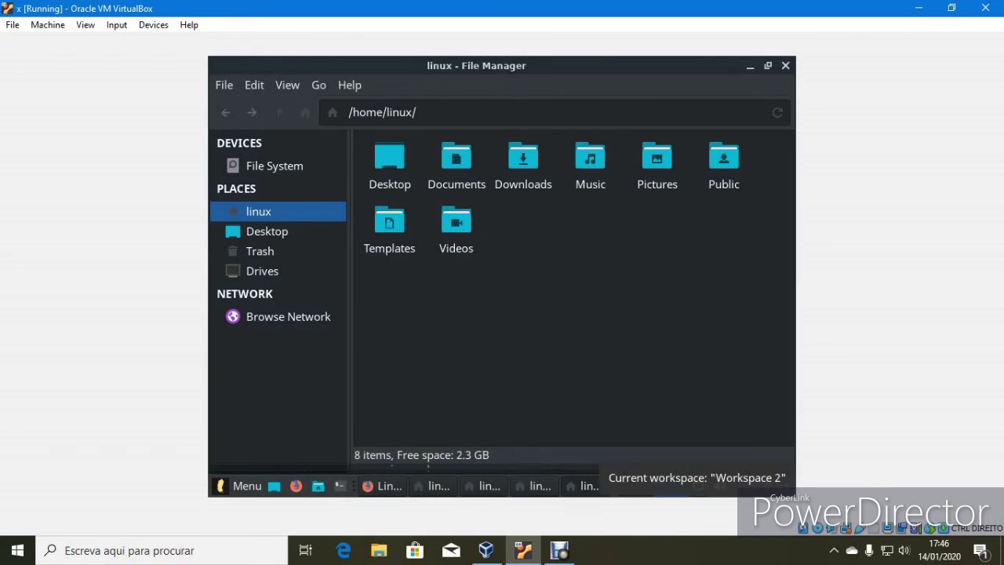
Show the context options of the File Manager launcher in the guest's panel.
{"action": "right_click", "coordinate": [318, 486]}
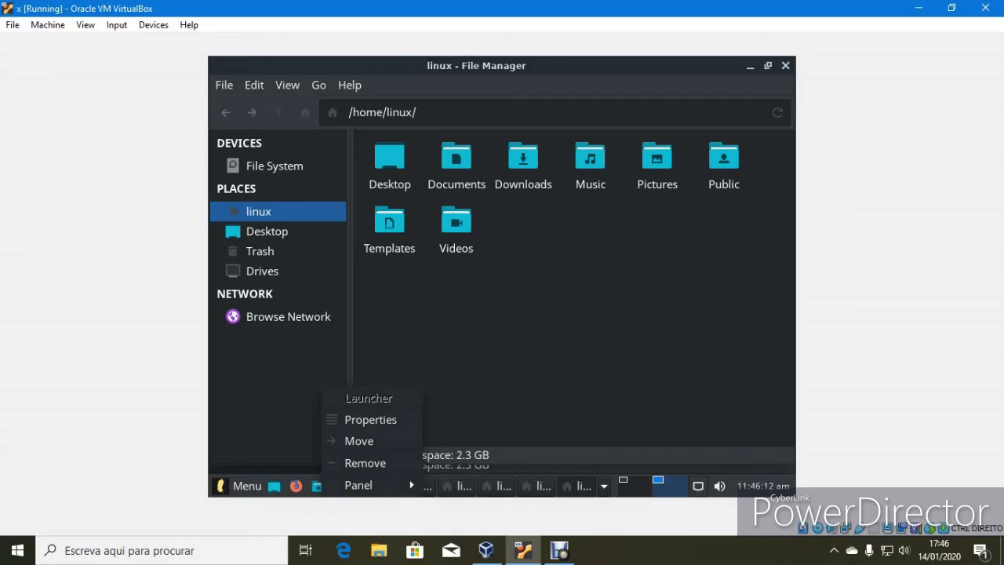
{"action": "key", "text": "Escape"}
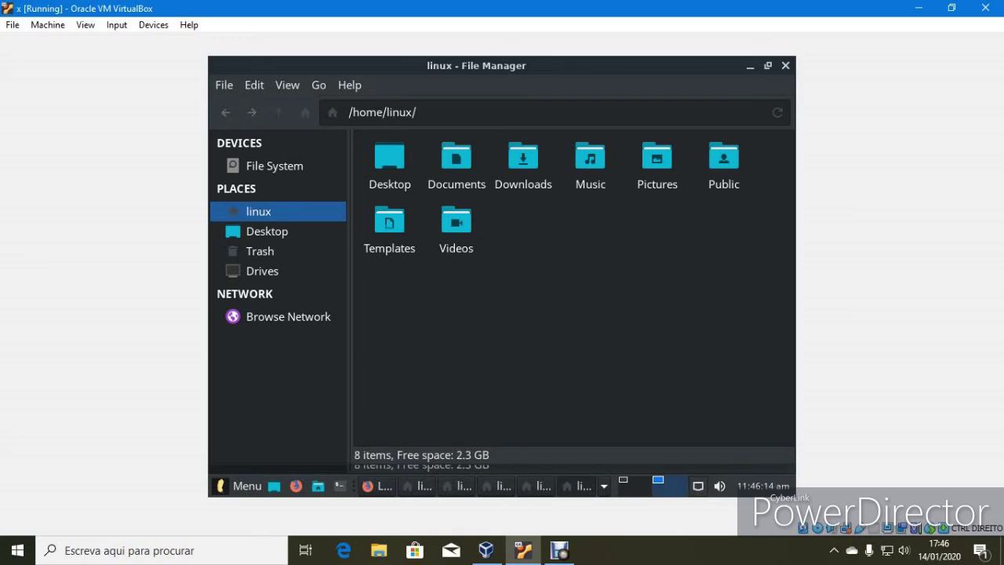
{"action": "right_click", "coordinate": [319, 485]}
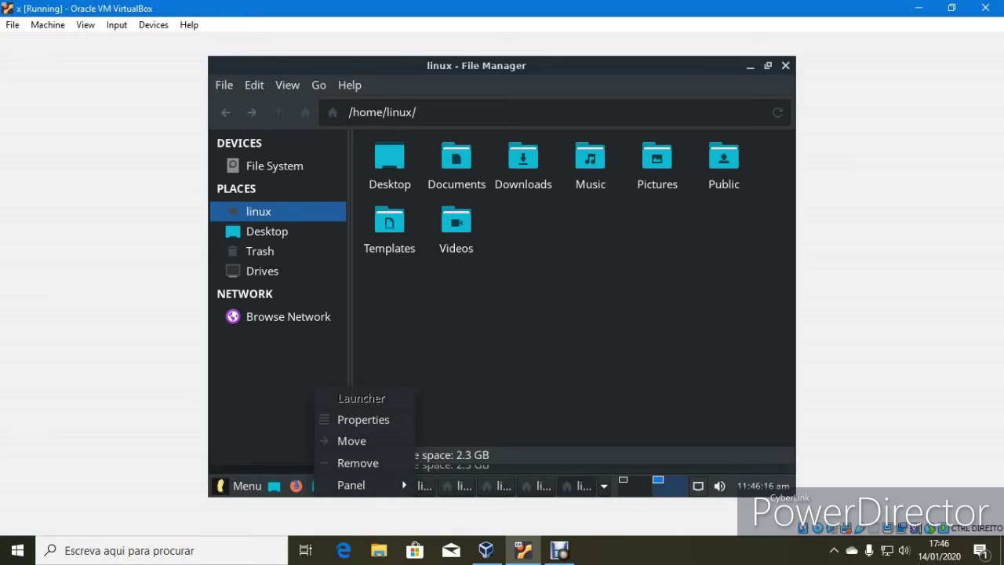
{"action": "left_click", "coordinate": [559, 550]}
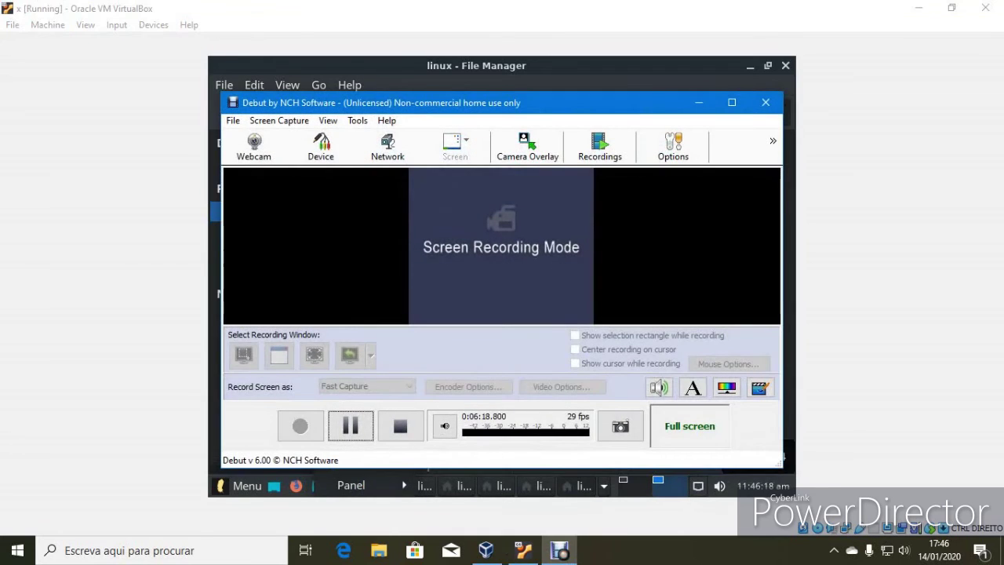
{"action": "left_click", "coordinate": [350, 426]}
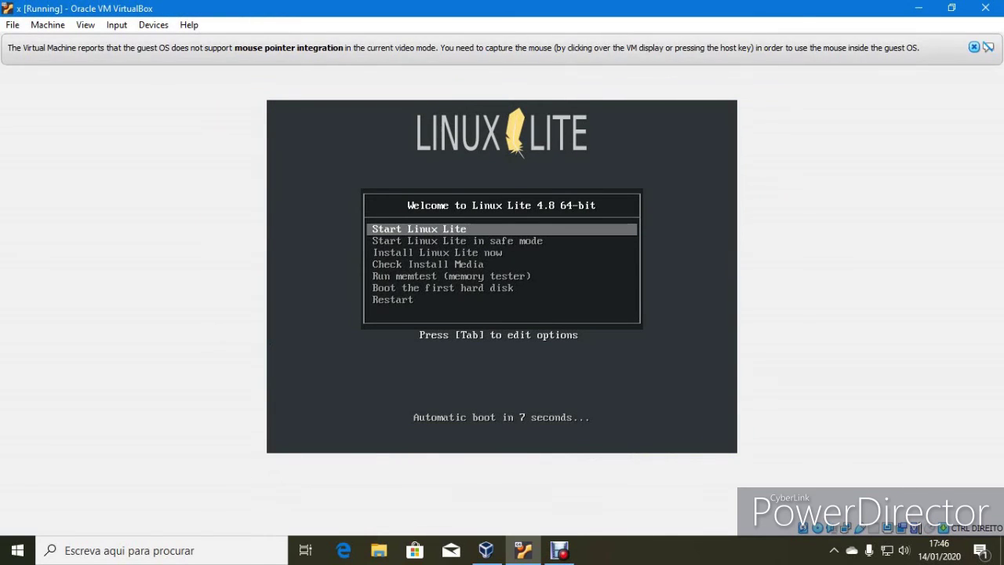
Boot with the Start Linux Lite option and adjust the virtual machine window's size to fit the guest display.
{"action": "key", "text": "Return"}
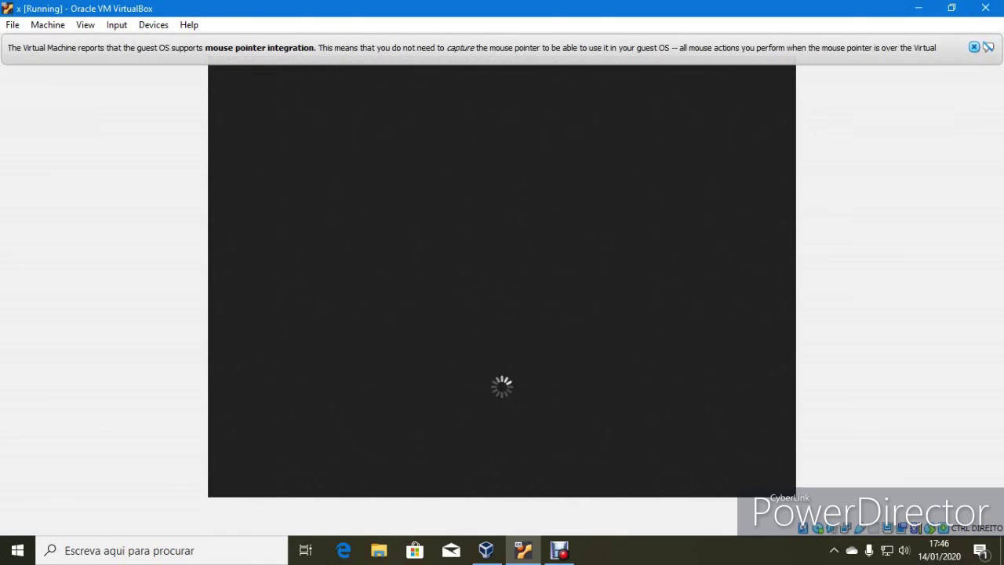
{"action": "left_click", "coordinate": [85, 25]}
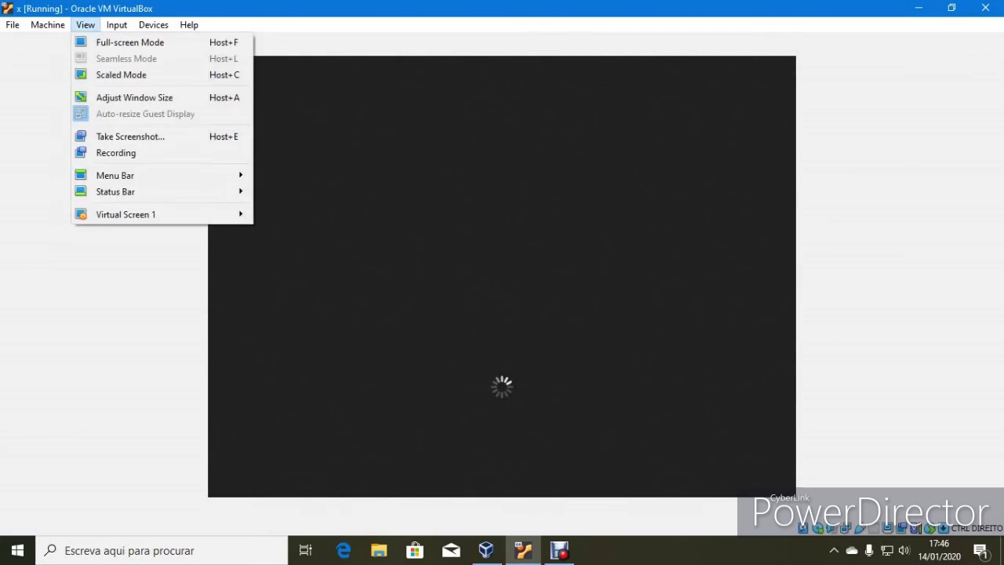
{"action": "left_click", "coordinate": [48, 25]}
{"action": "left_click", "coordinate": [86, 26]}
{"action": "key", "text": "Down"}
{"action": "key", "text": "Down"}
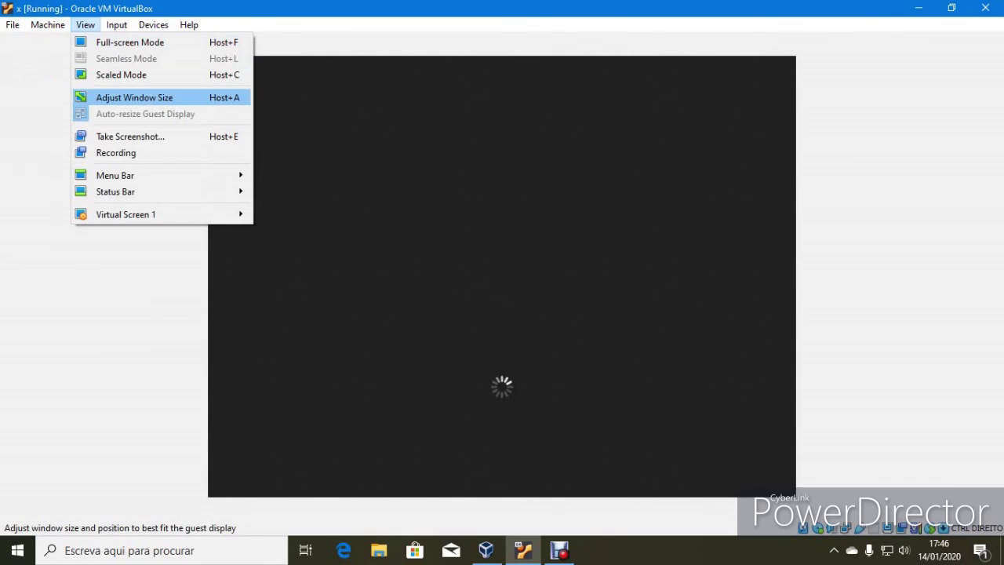
{"action": "key", "text": "Return"}
Switch the virtual machine to Scaled Mode and enlarge its window to cover most of the host screen.
{"action": "left_click_drag", "start_coordinate": [220, 9], "coordinate": [251, 27]}
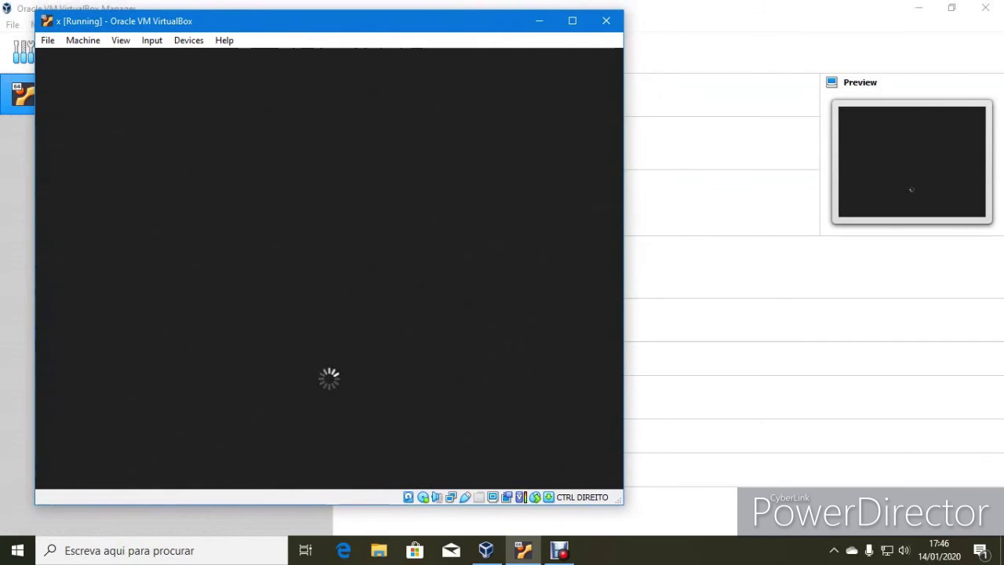
{"action": "left_click_drag", "start_coordinate": [623, 503], "coordinate": [951, 520]}
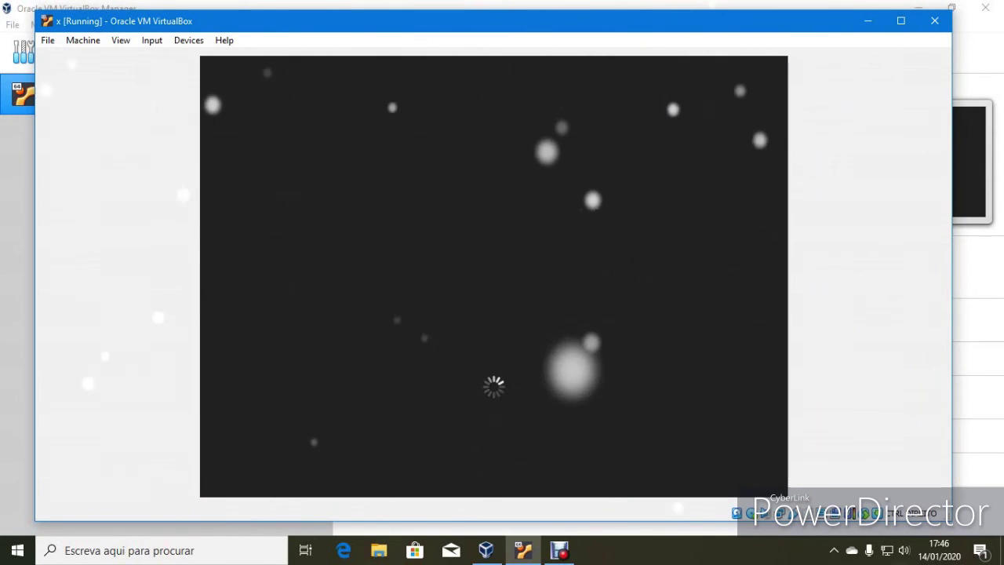
{"action": "left_click", "coordinate": [121, 40]}
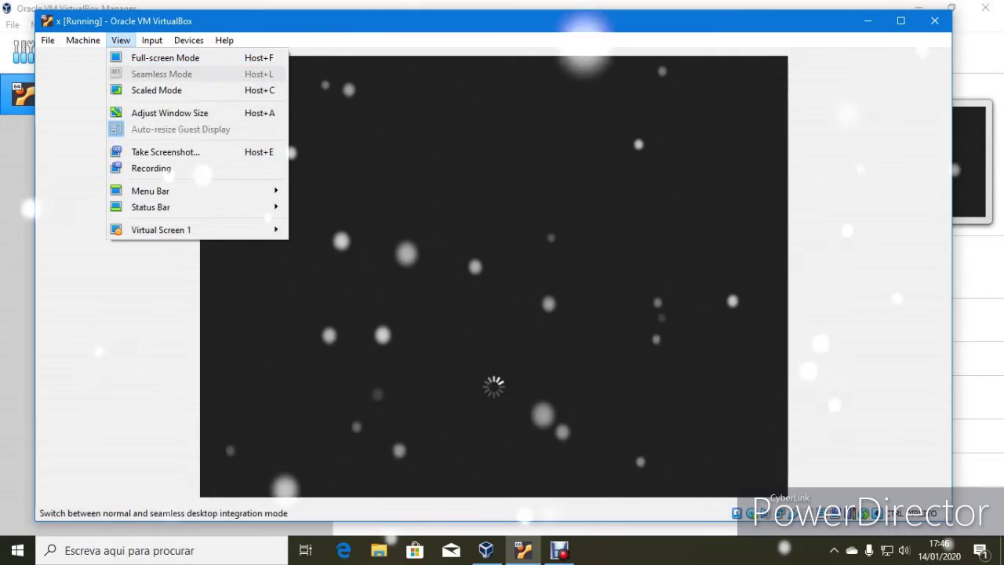
{"action": "left_click", "coordinate": [157, 90]}
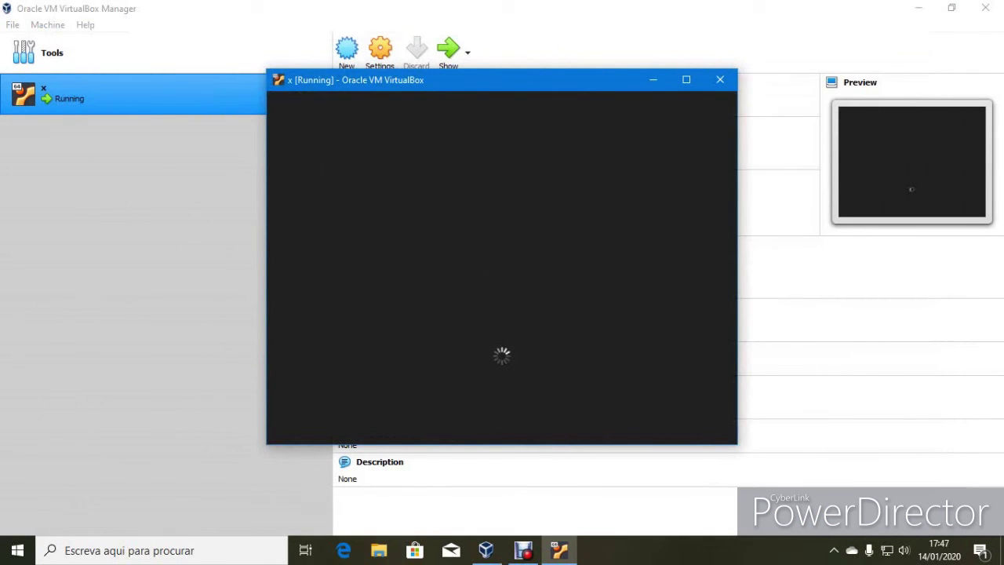
{"action": "left_click_drag", "start_coordinate": [423, 81], "coordinate": [260, 45]}
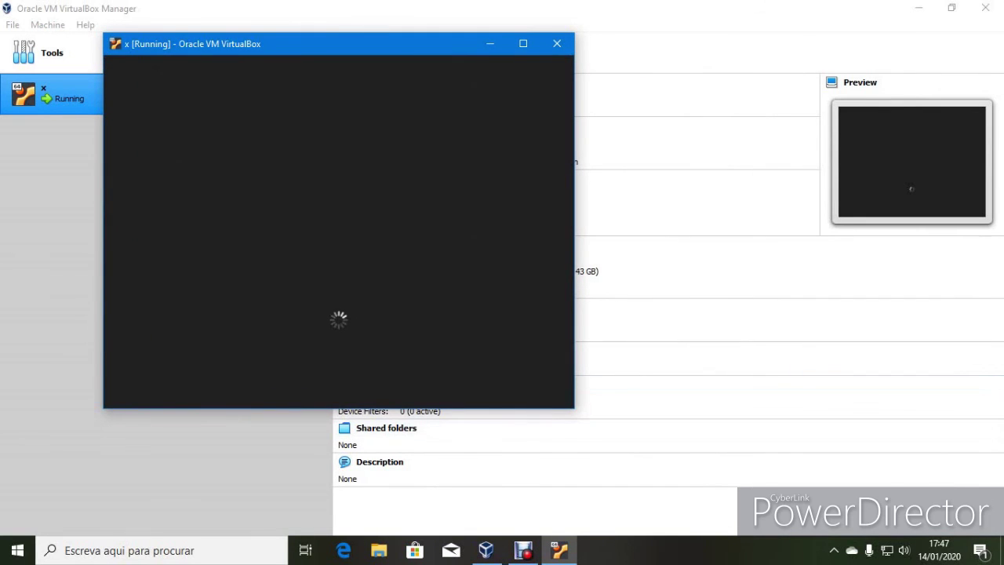
{"action": "left_click_drag", "start_coordinate": [573, 409], "coordinate": [948, 525]}
{"action": "left_click_drag", "start_coordinate": [364, 39], "coordinate": [314, 20]}
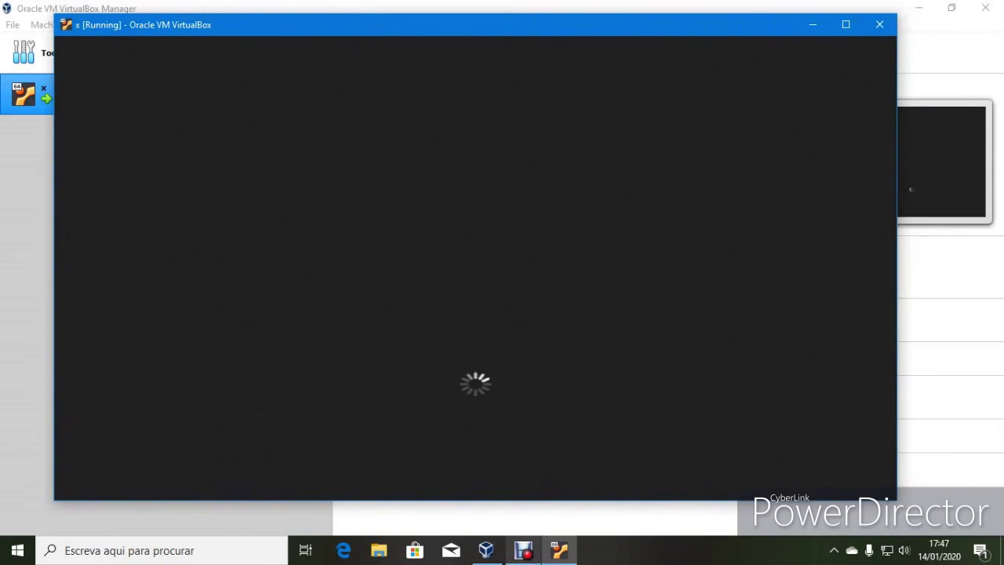
{"action": "left_click", "coordinate": [523, 550]}
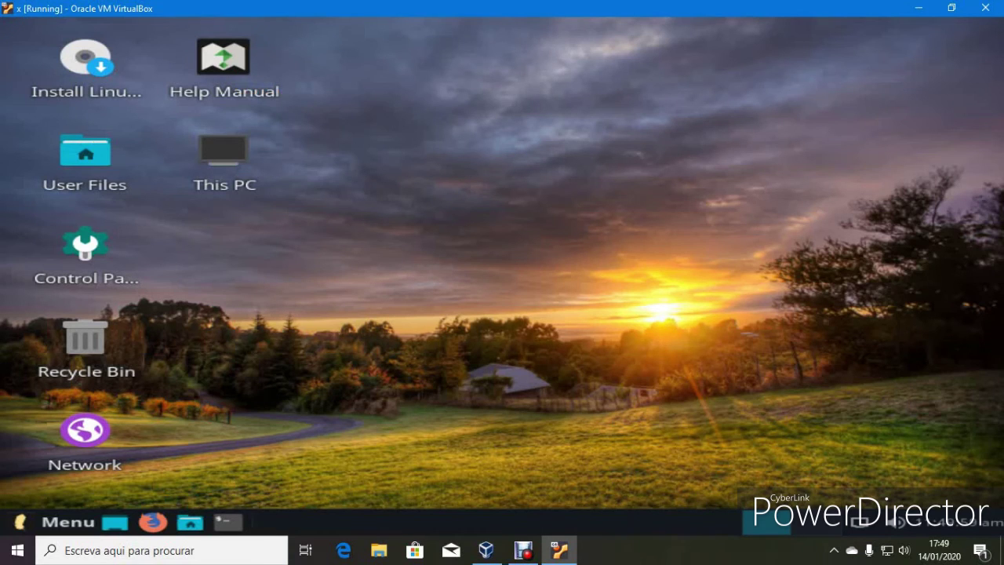
Open the Screenshot tool from the Accessories applications to view its capture options, and close it without taking a screenshot.
{"action": "left_click", "coordinate": [63, 522]}
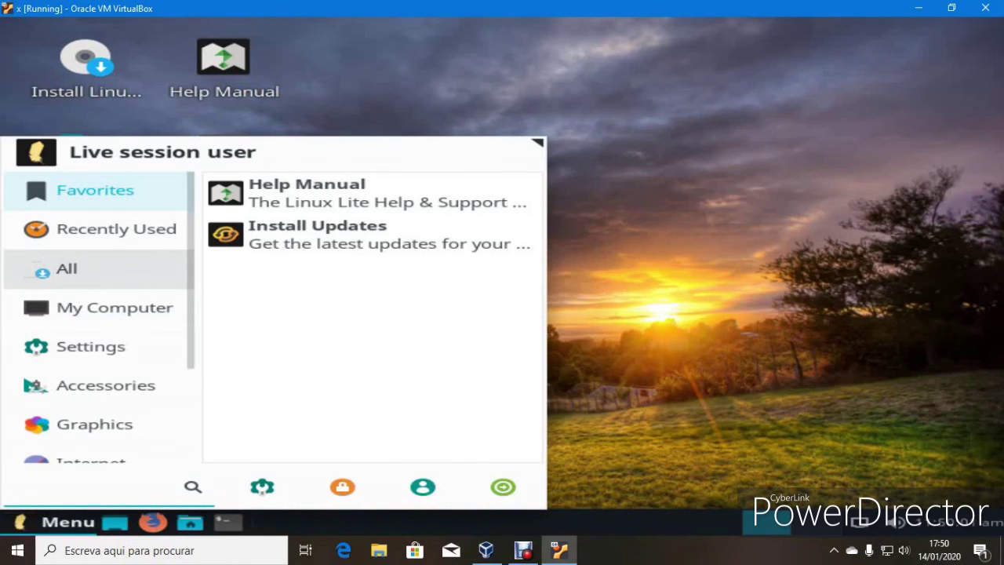
{"action": "scroll", "coordinate": [102, 345], "scroll_direction": "down", "scroll_amount": 1}
{"action": "mouse_move", "coordinate": [102, 344]}
{"action": "scroll", "coordinate": [313, 316], "scroll_direction": "down", "scroll_amount": 2}
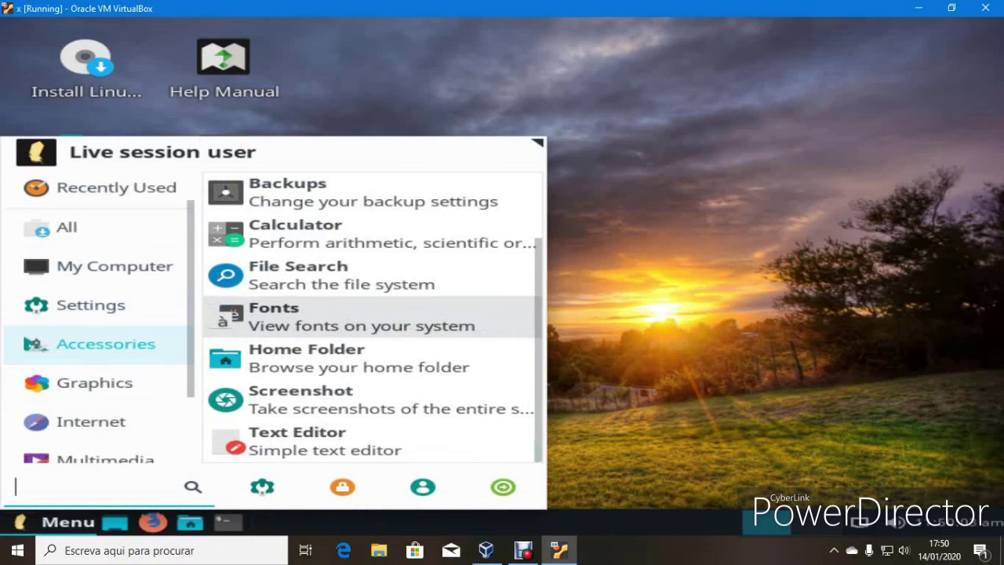
{"action": "left_click", "coordinate": [329, 399]}
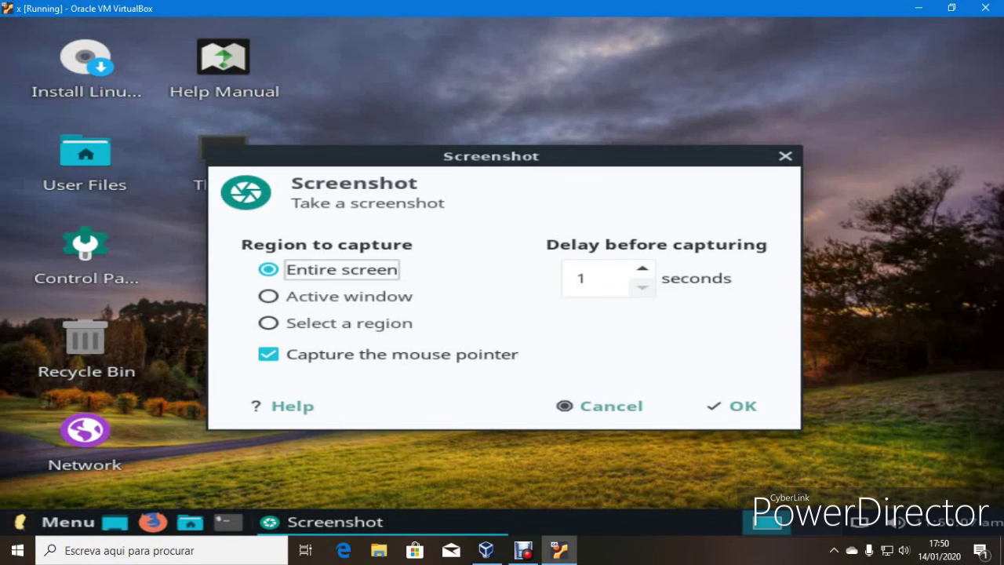
{"action": "left_click", "coordinate": [785, 156]}
Open the guest's desktop settings and view the options for the desktop menu and window list menu.
{"action": "right_click", "coordinate": [476, 148]}
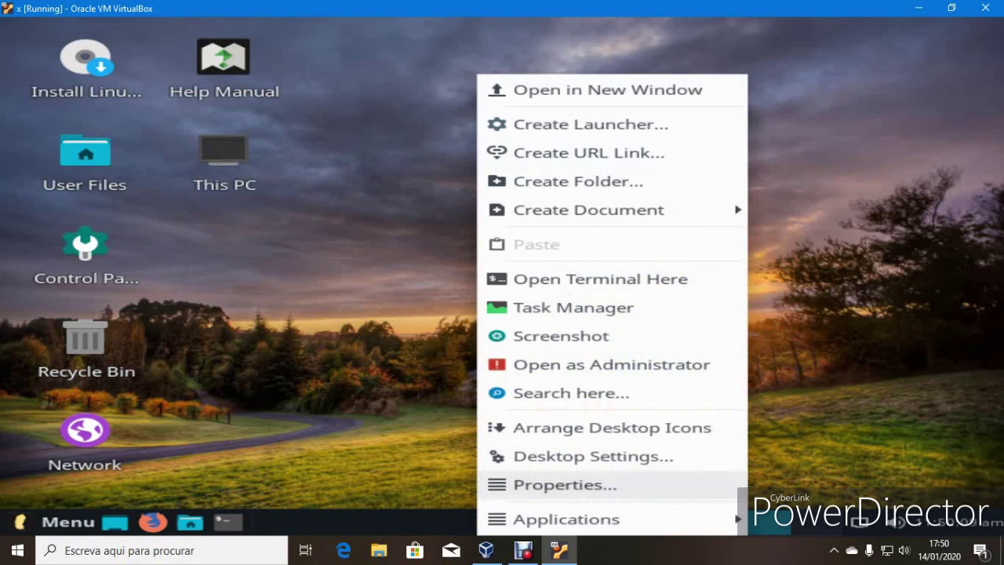
{"action": "left_click", "coordinate": [549, 456]}
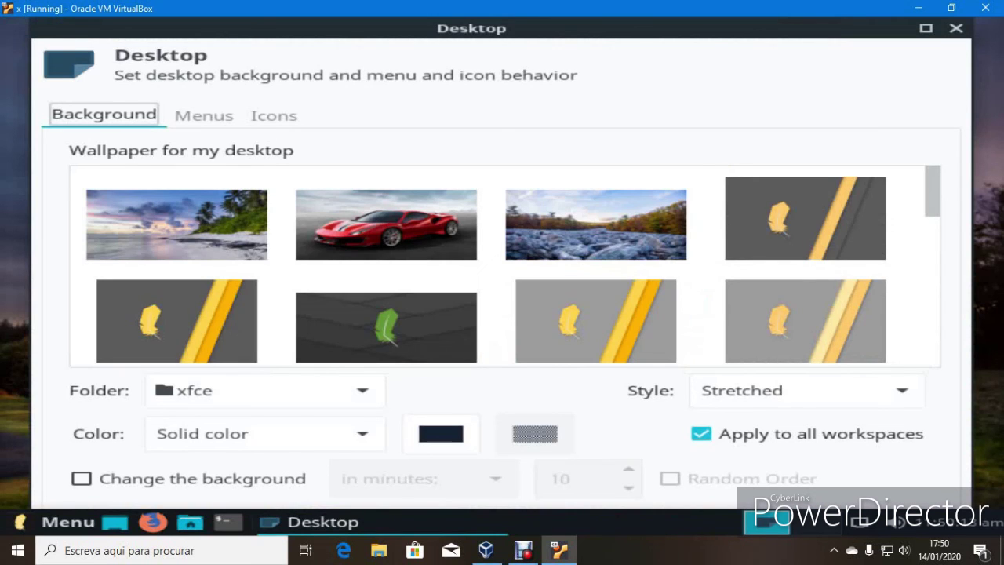
{"action": "left_click", "coordinate": [204, 116]}
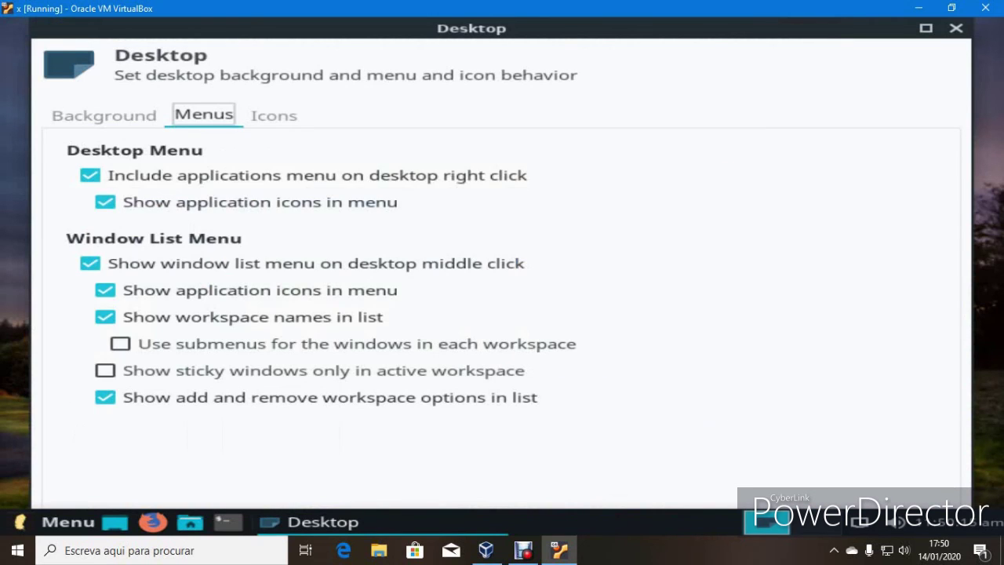
Try the mountain sunset wallpaper, set the waterfall picture as the desktop background instead, and close the desktop settings.
{"action": "left_click", "coordinate": [104, 115]}
{"action": "scroll", "coordinate": [505, 266], "scroll_direction": "down", "scroll_amount": 12}
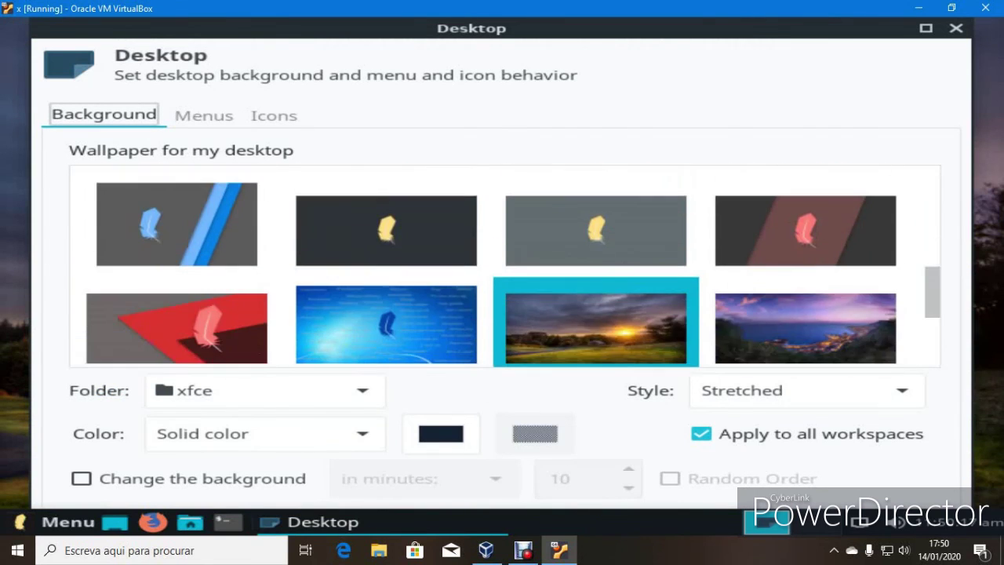
{"action": "scroll", "coordinate": [510, 266], "scroll_direction": "down", "scroll_amount": 5}
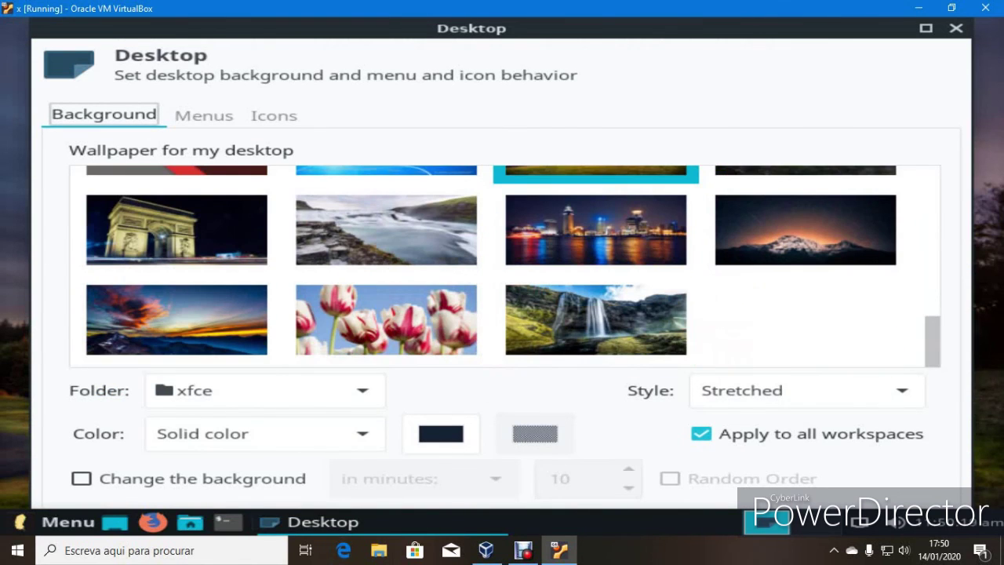
{"action": "left_click", "coordinate": [203, 320]}
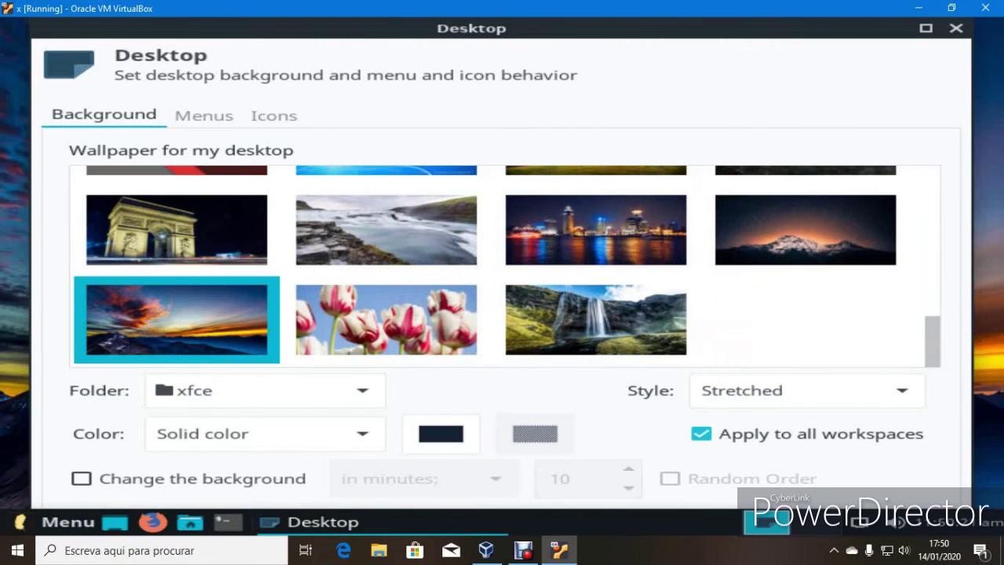
{"action": "left_click", "coordinate": [595, 320]}
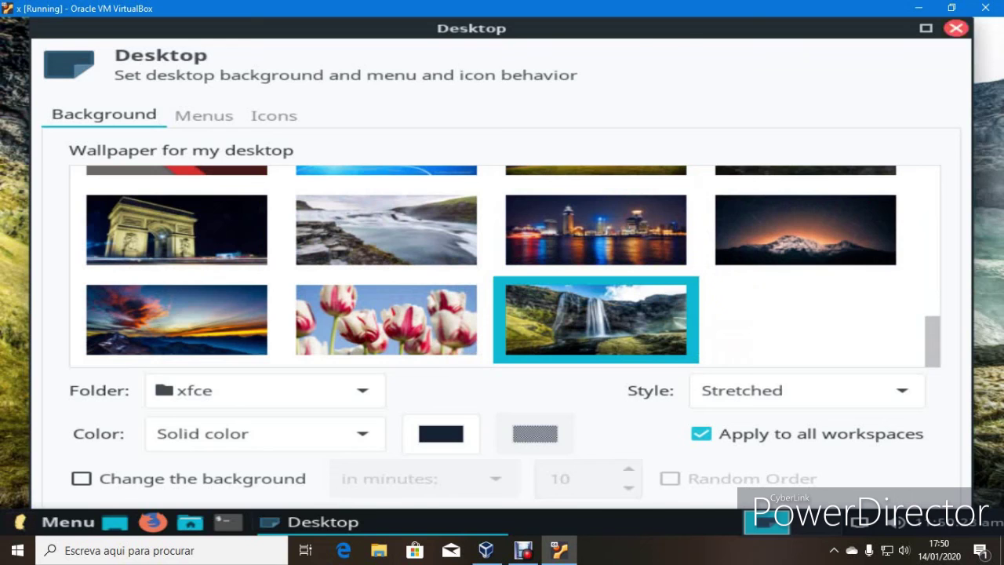
{"action": "left_click", "coordinate": [956, 27]}
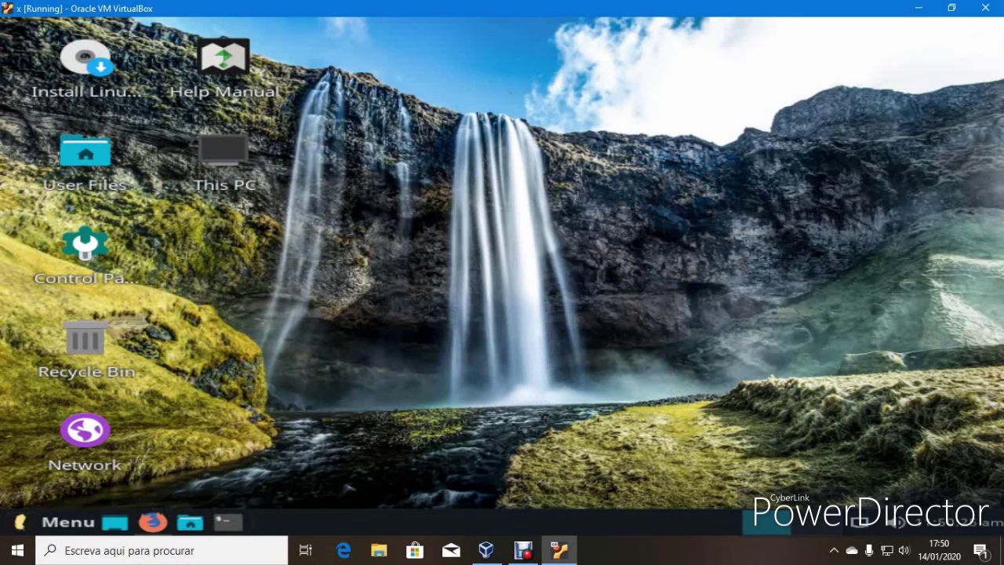